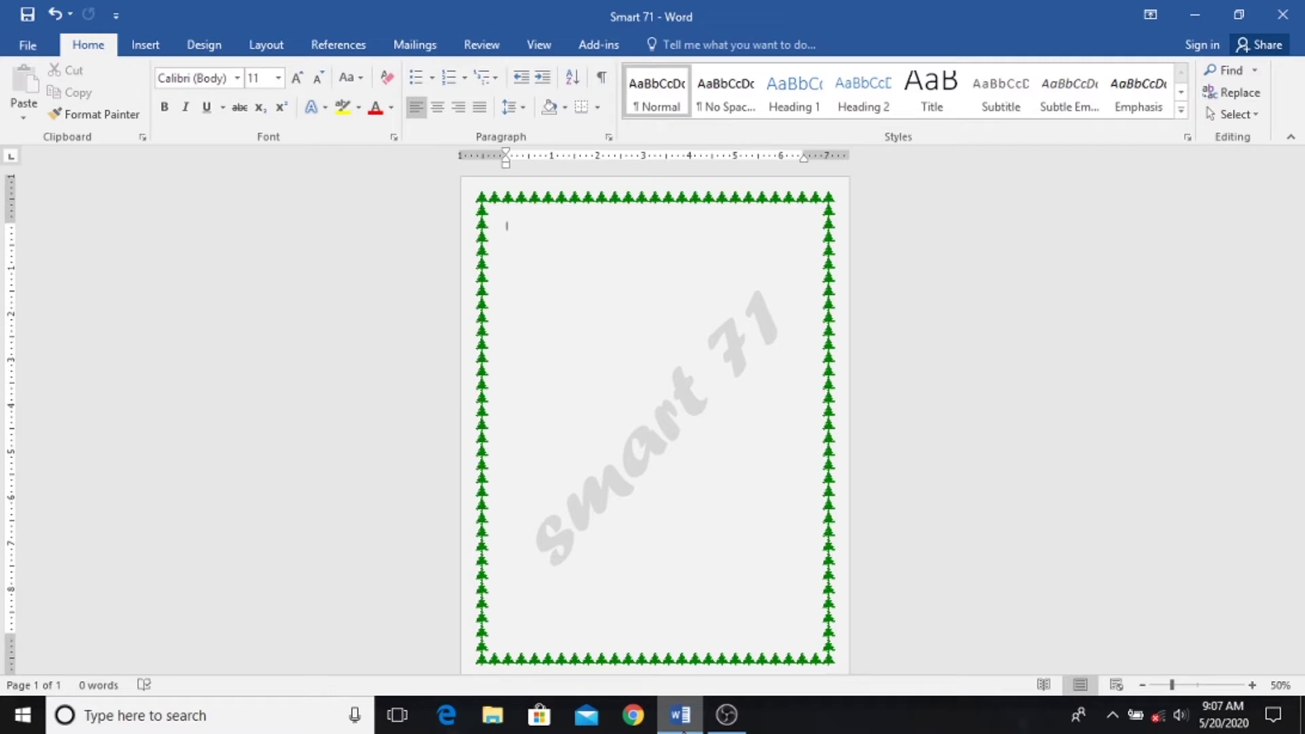
Step: Paste 'Welcome to smart 71' in 22 pt Calibri at the top of the bordered page and select it
{"action": "scroll", "coordinate": [589, 411], "scroll_direction": "up", "scroll_amount": 5}
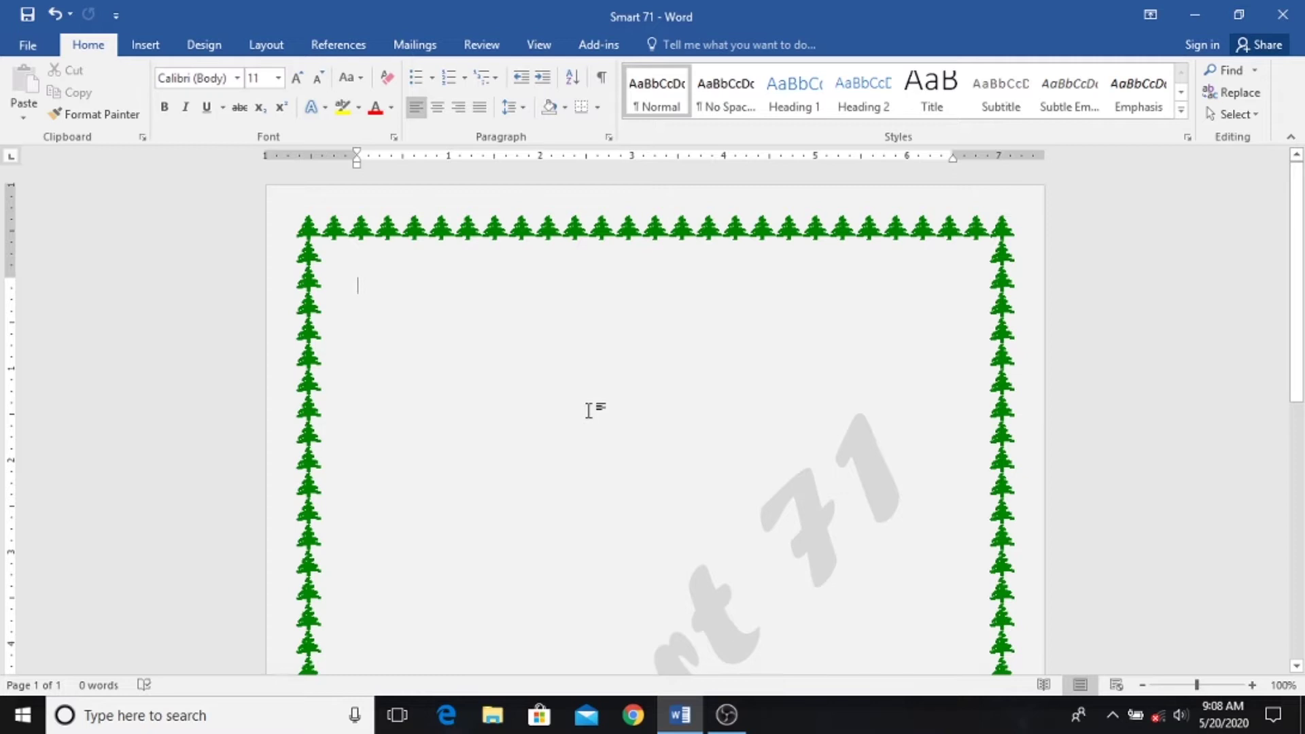
{"action": "type", "text": "Welcome to smart 71"}
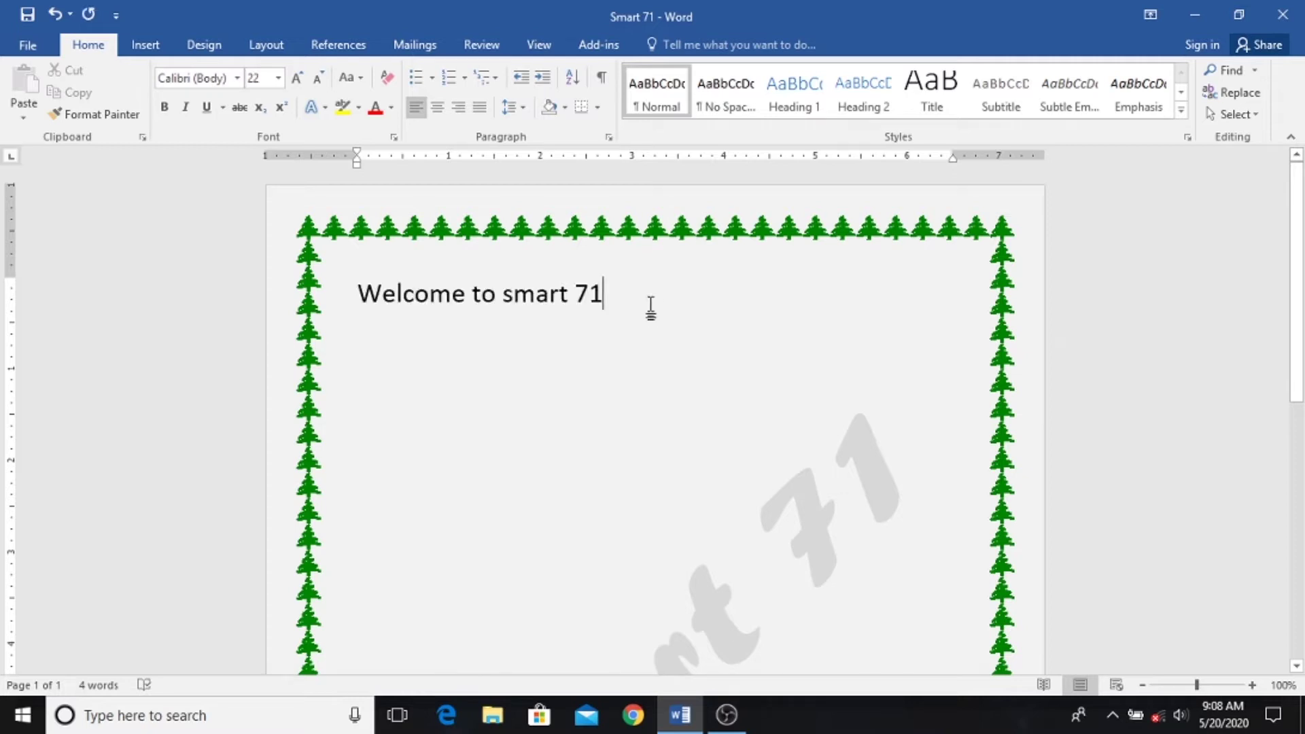
{"action": "triple_click", "coordinate": [398, 302]}
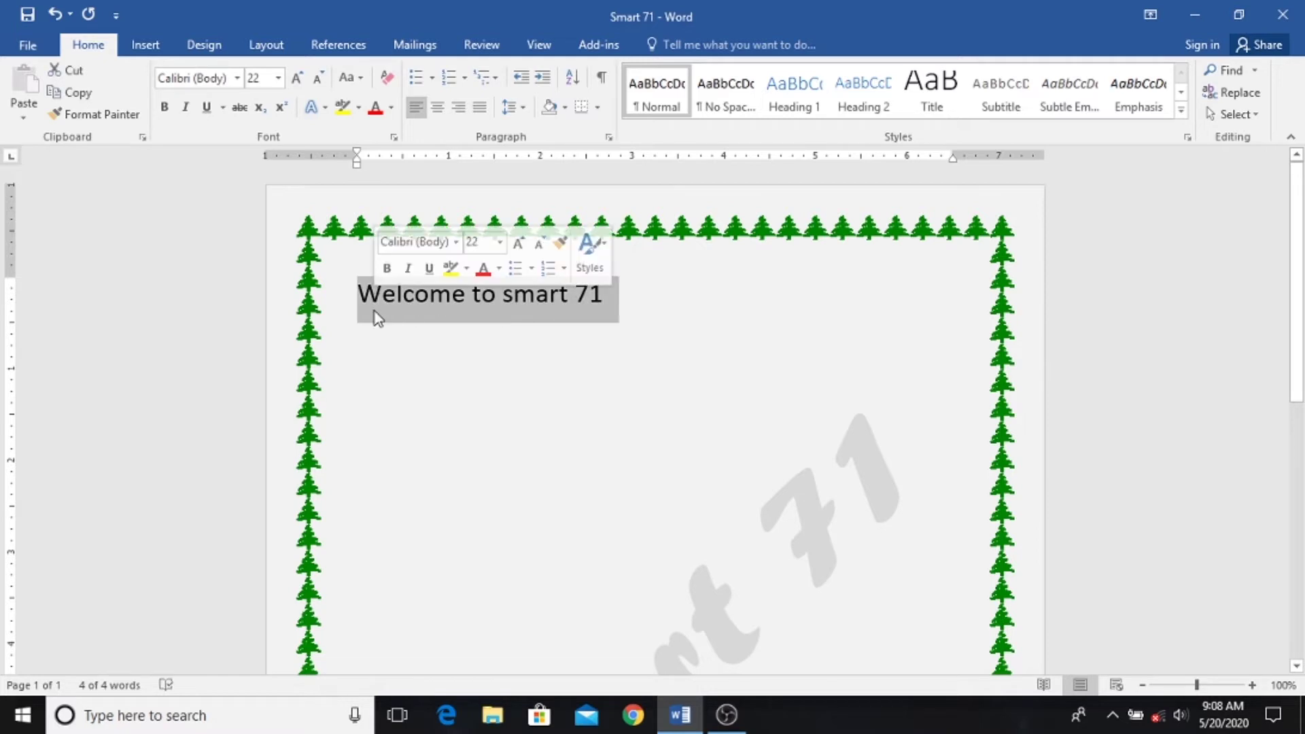
{"action": "left_click", "coordinate": [540, 316]}
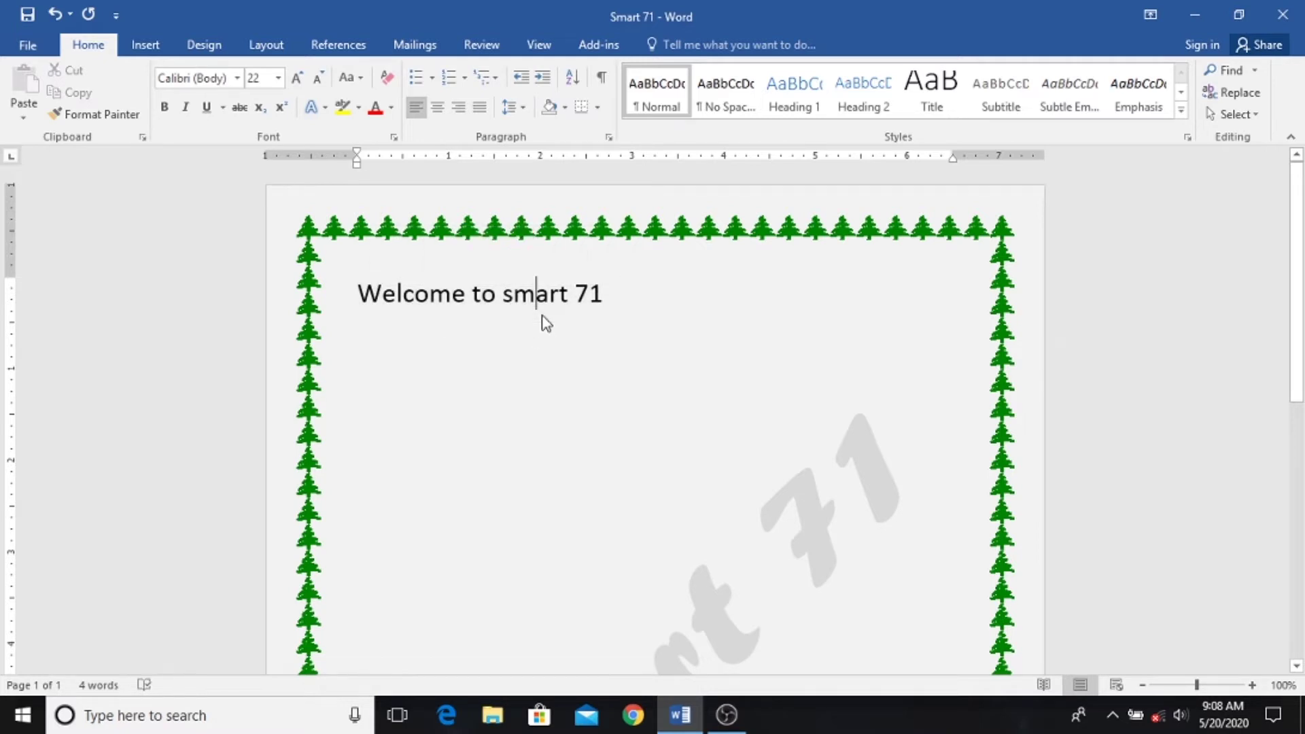
{"action": "left_click", "coordinate": [155, 48]}
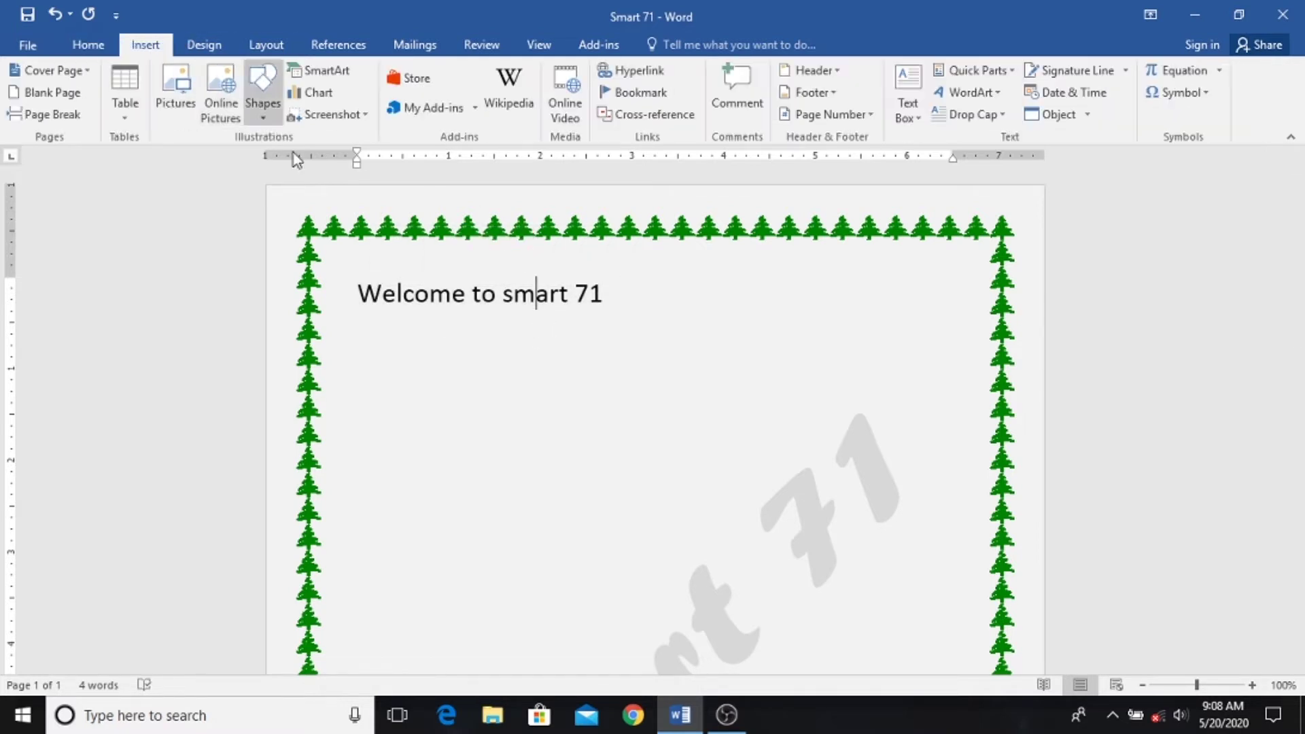
{"action": "left_click_drag", "start_coordinate": [617, 301], "coordinate": [438, 294]}
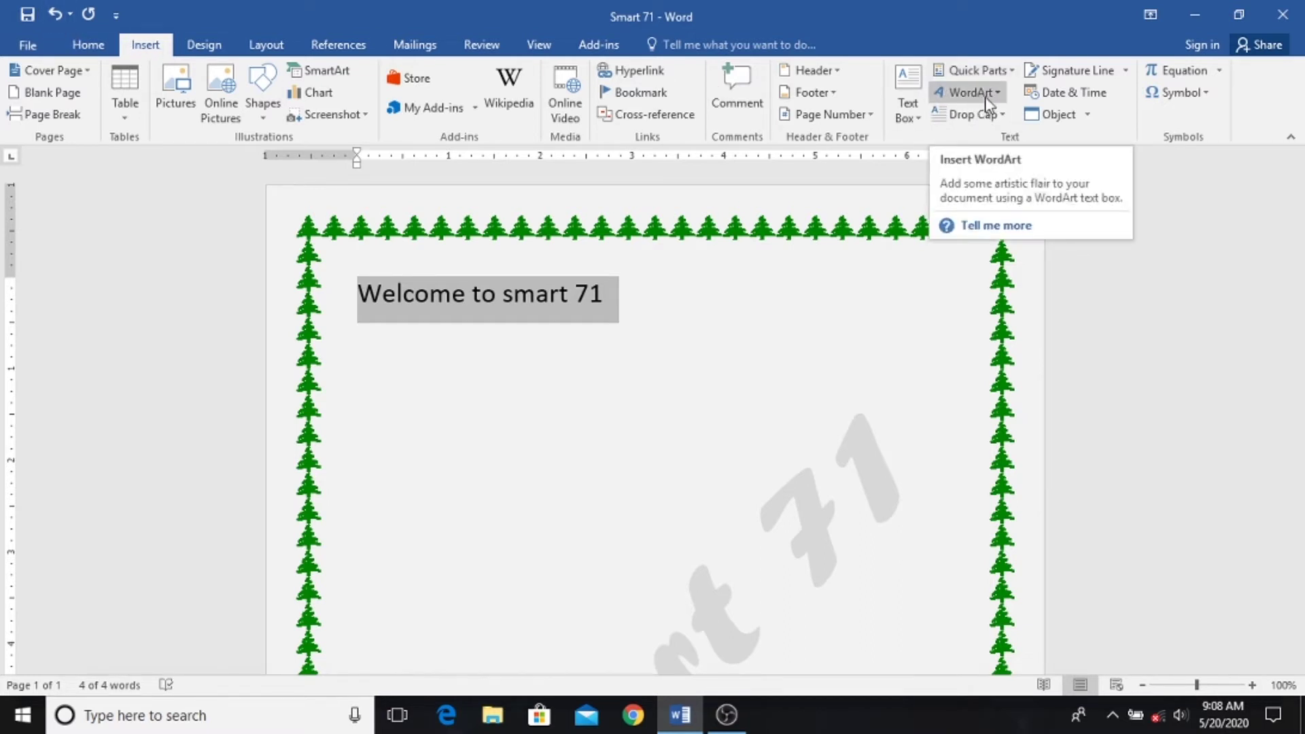
Step: Convert the selected welcome line into the blue WordArt style
{"action": "left_click", "coordinate": [990, 103]}
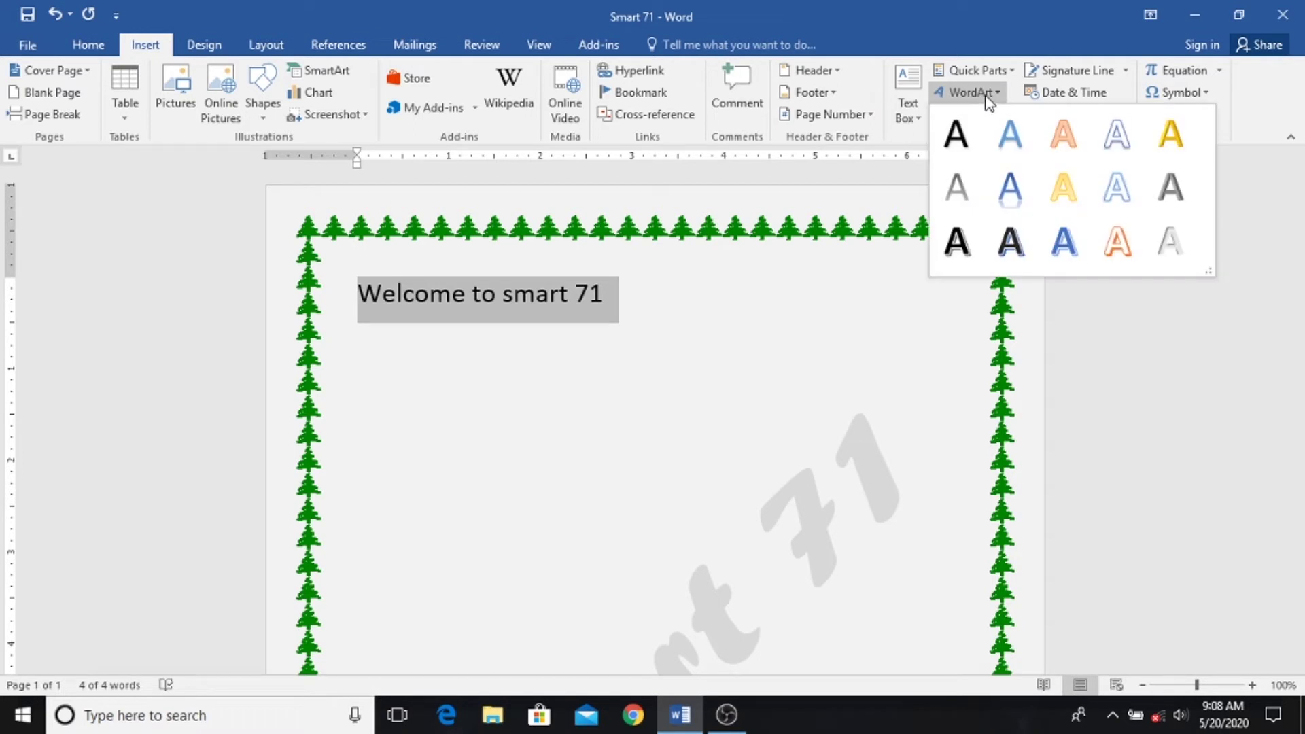
{"action": "left_click", "coordinate": [1010, 134]}
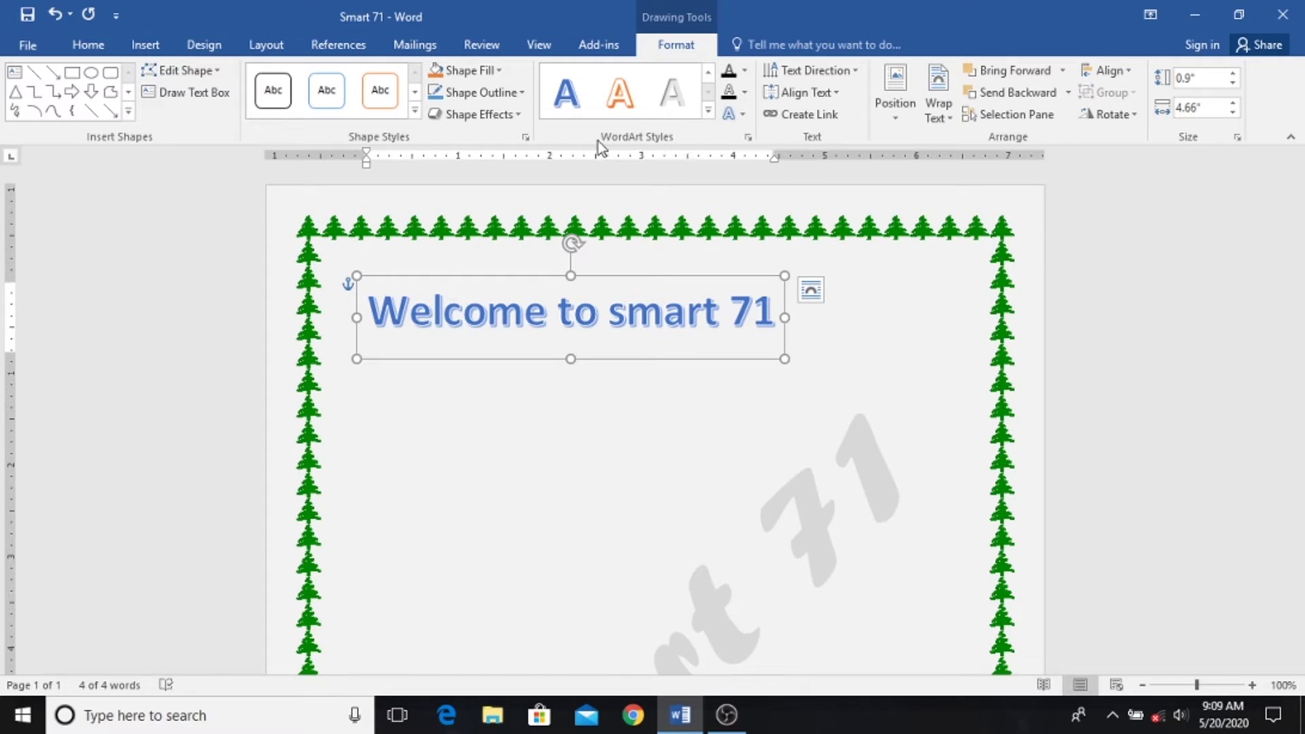
Step: Apply a 3-D preset and a parallel 3-D rotation so the WordArt slants diagonally
{"action": "left_click", "coordinate": [517, 115]}
{"action": "mouse_move", "coordinate": [488, 149]}
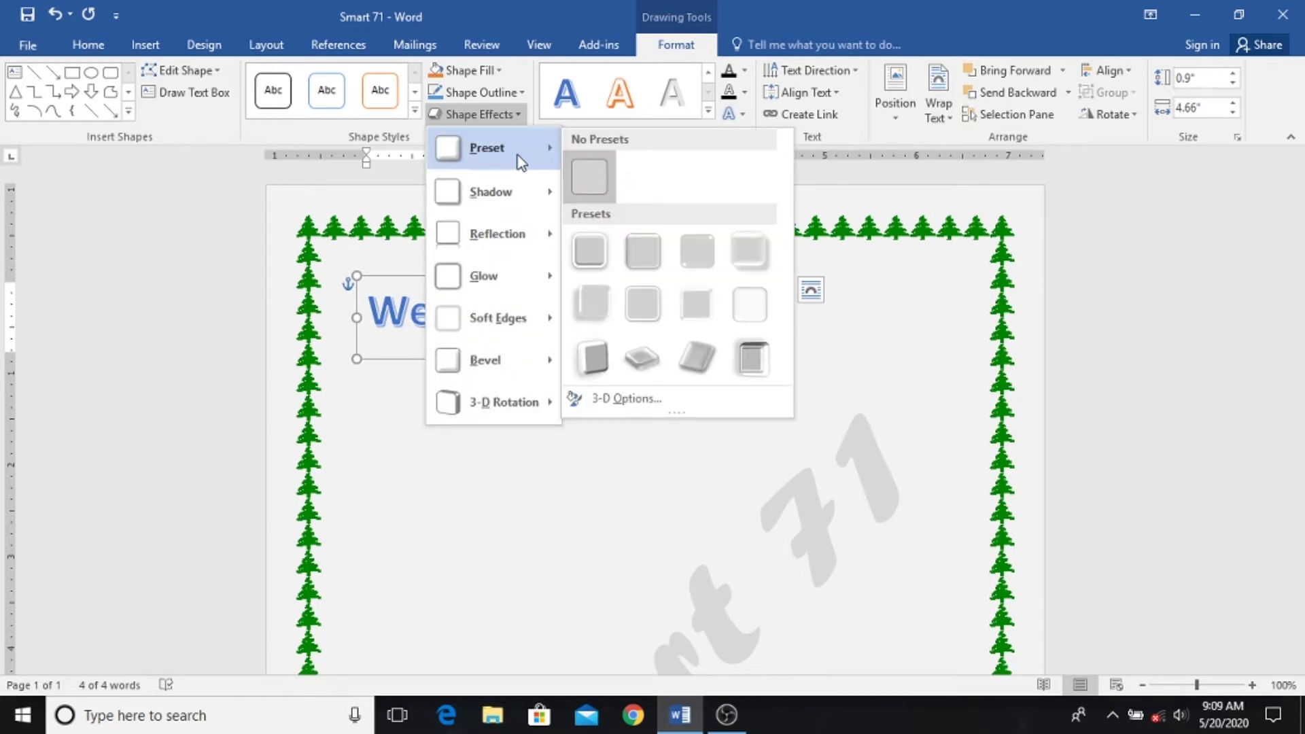
{"action": "left_click", "coordinate": [645, 366]}
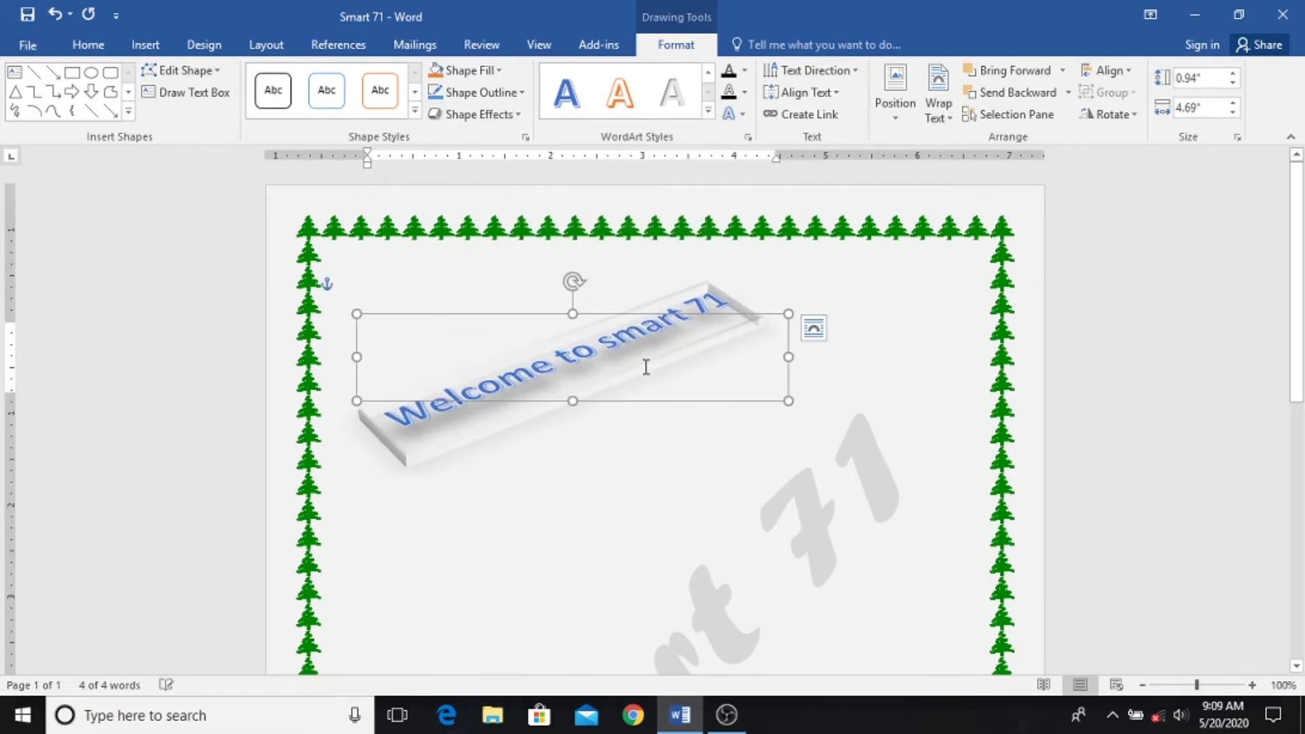
{"action": "left_click", "coordinate": [482, 114]}
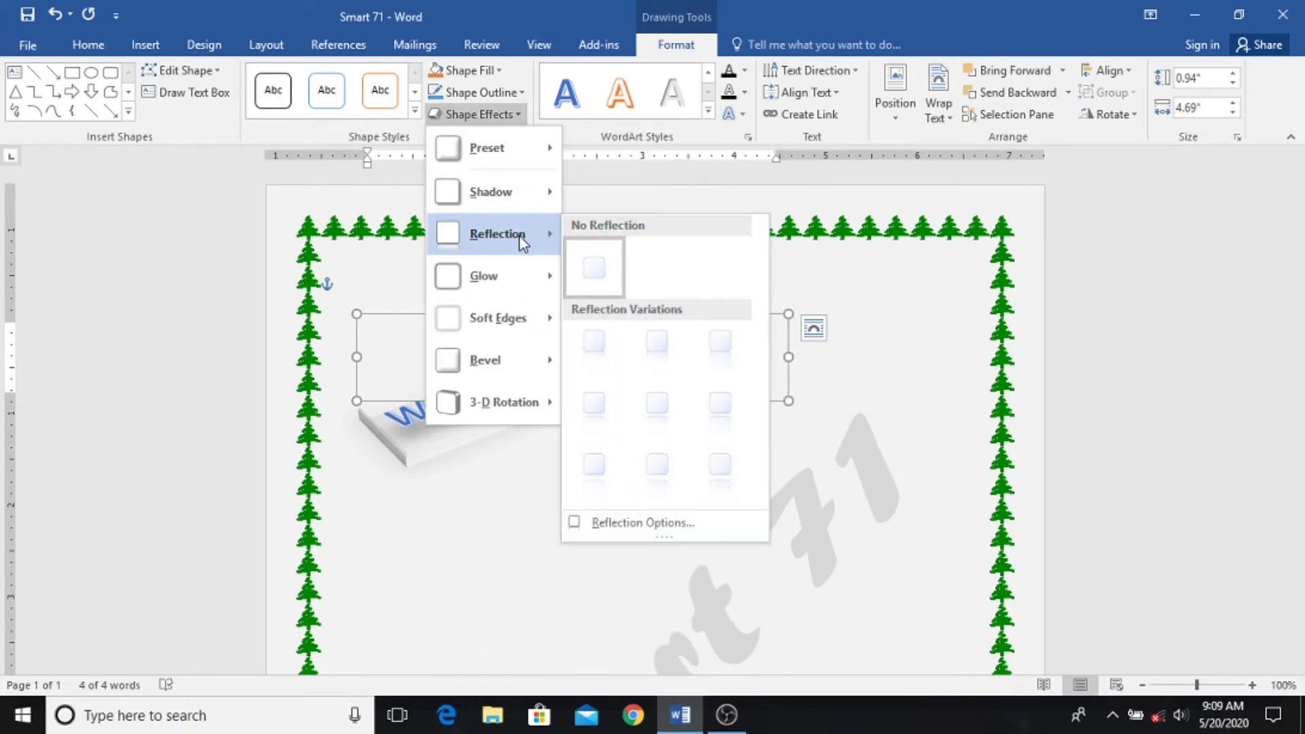
{"action": "mouse_move", "coordinate": [503, 402]}
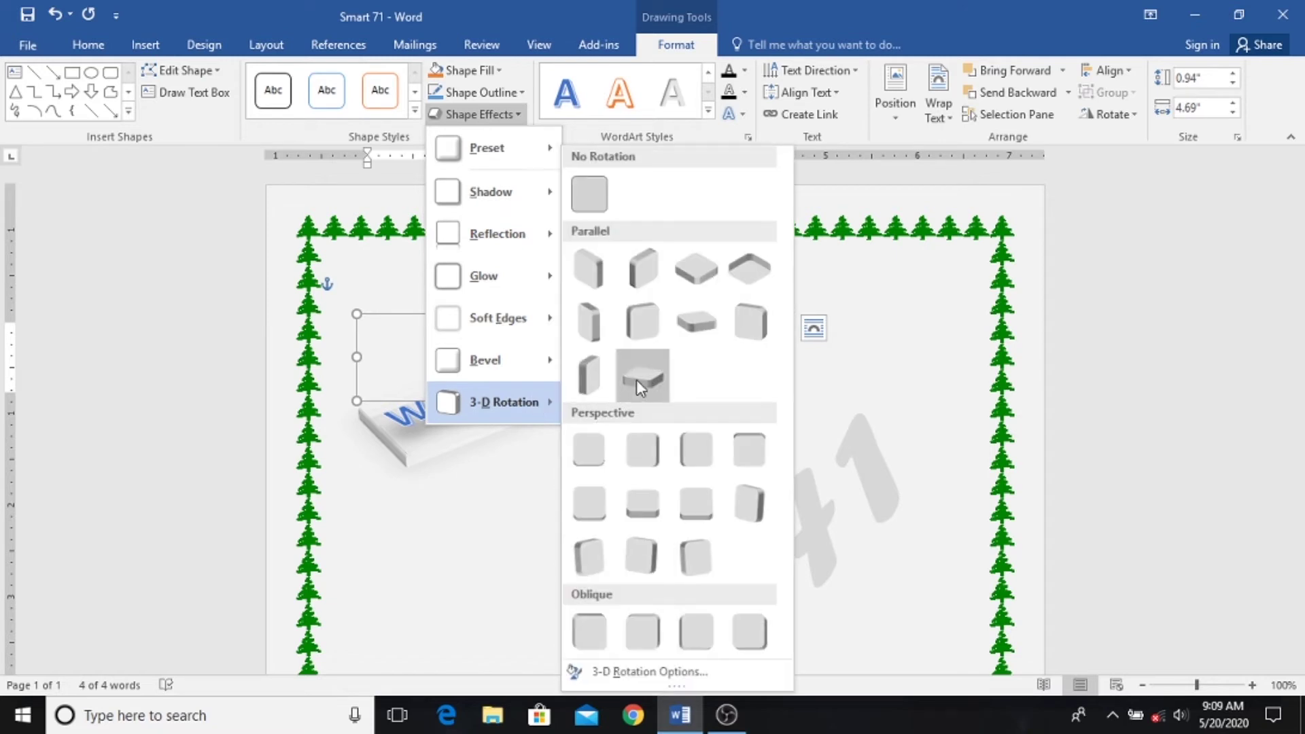
{"action": "left_click", "coordinate": [640, 381]}
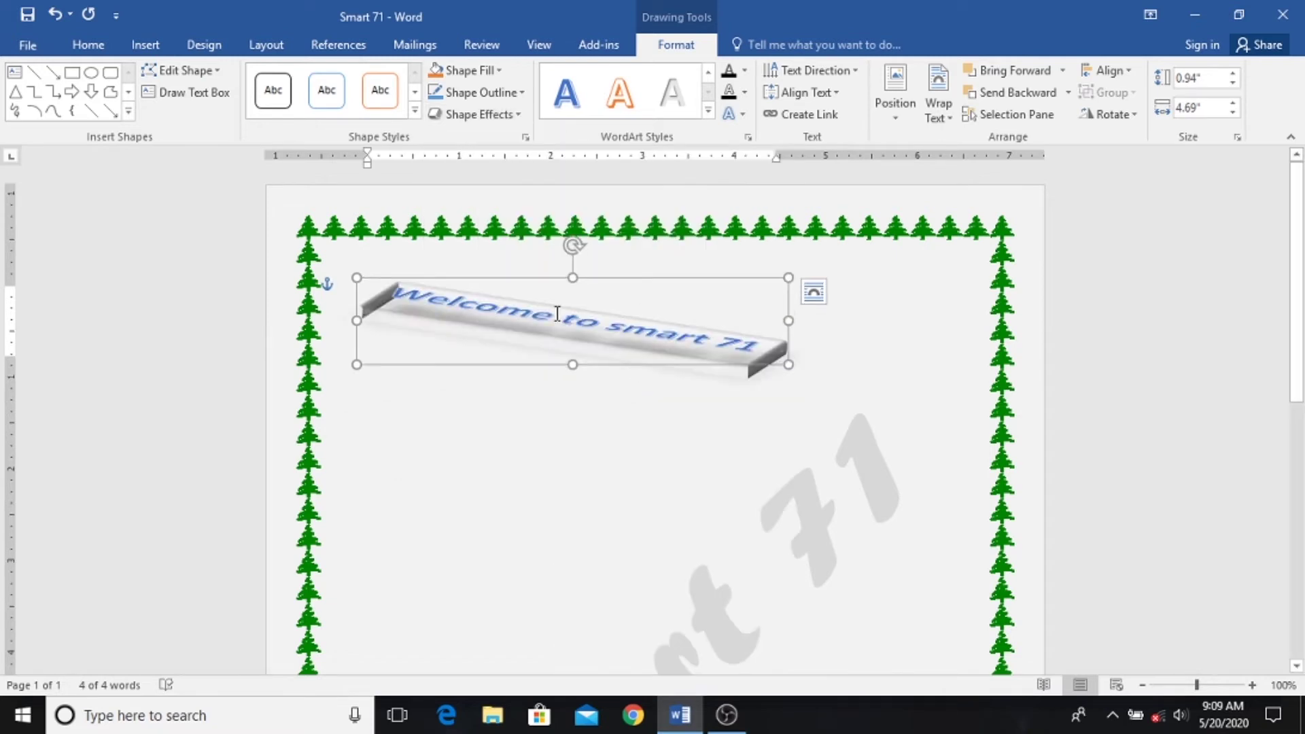
{"action": "left_click", "coordinate": [479, 115]}
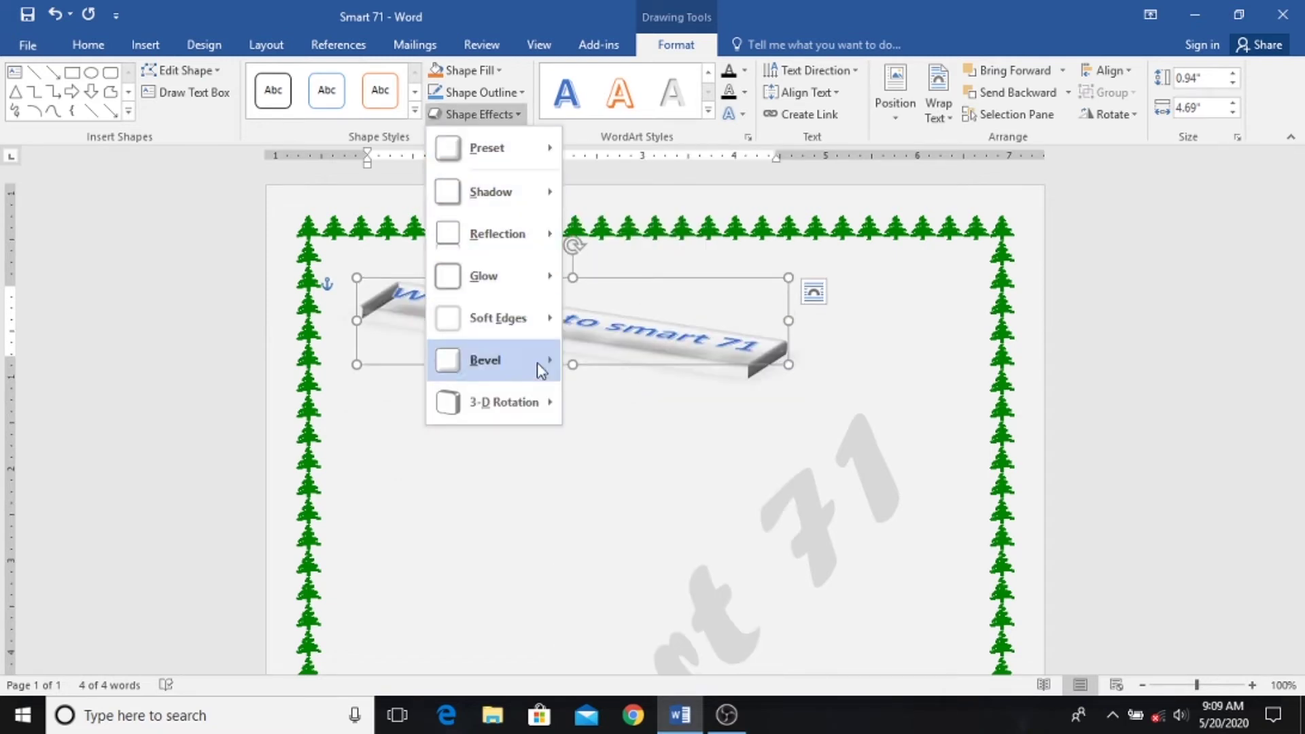
{"action": "mouse_move", "coordinate": [504, 402]}
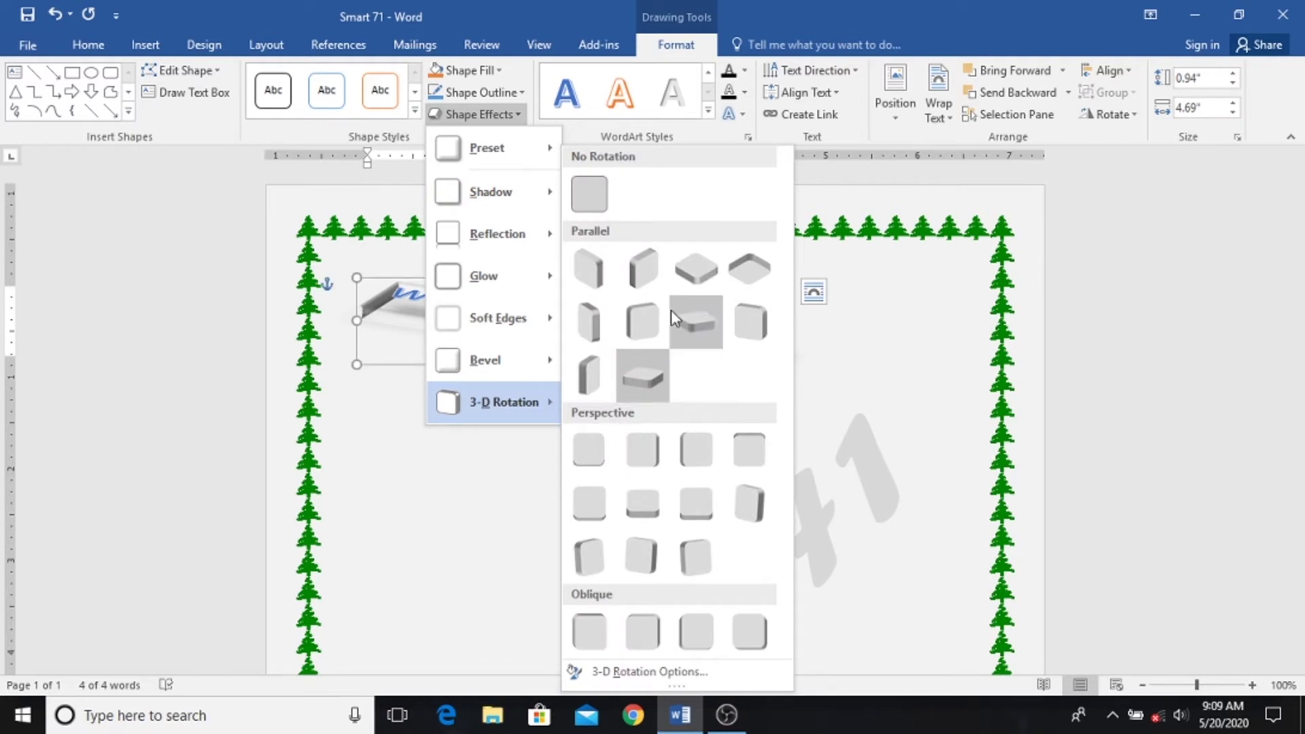
{"action": "left_click", "coordinate": [640, 275]}
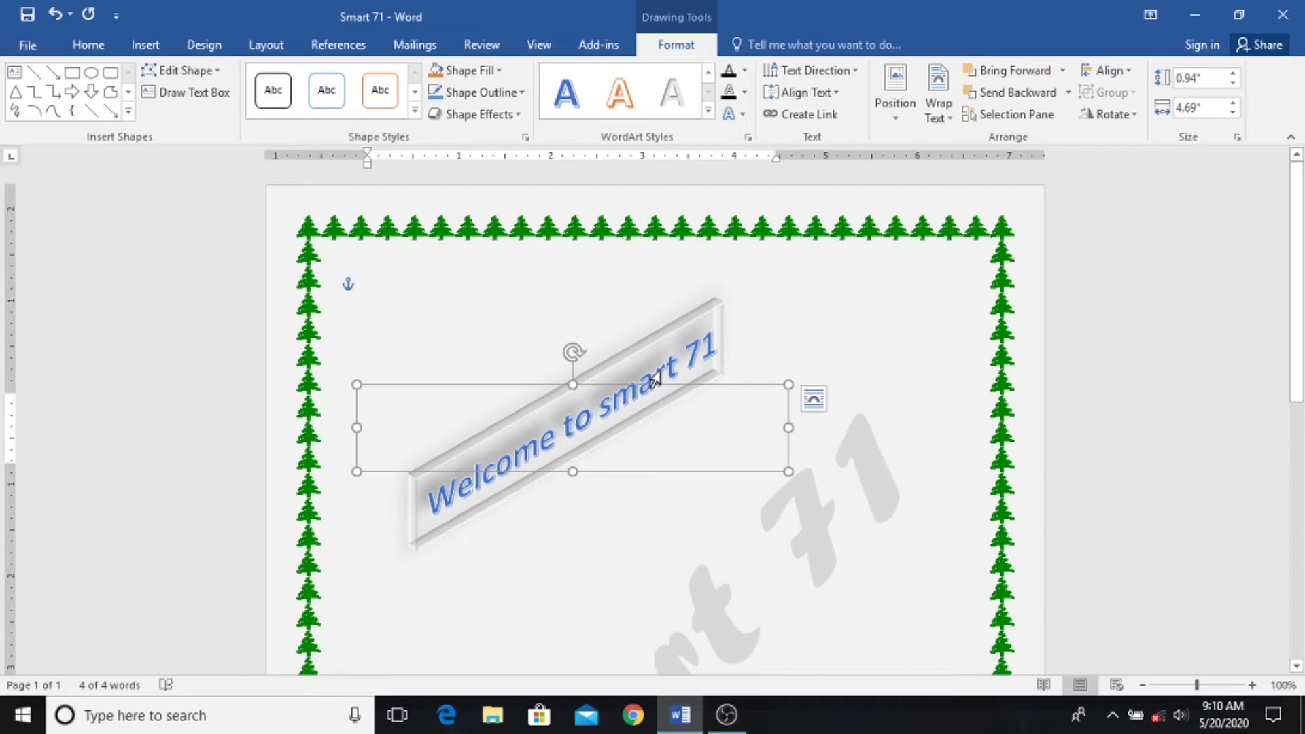
{"action": "left_click", "coordinate": [744, 116]}
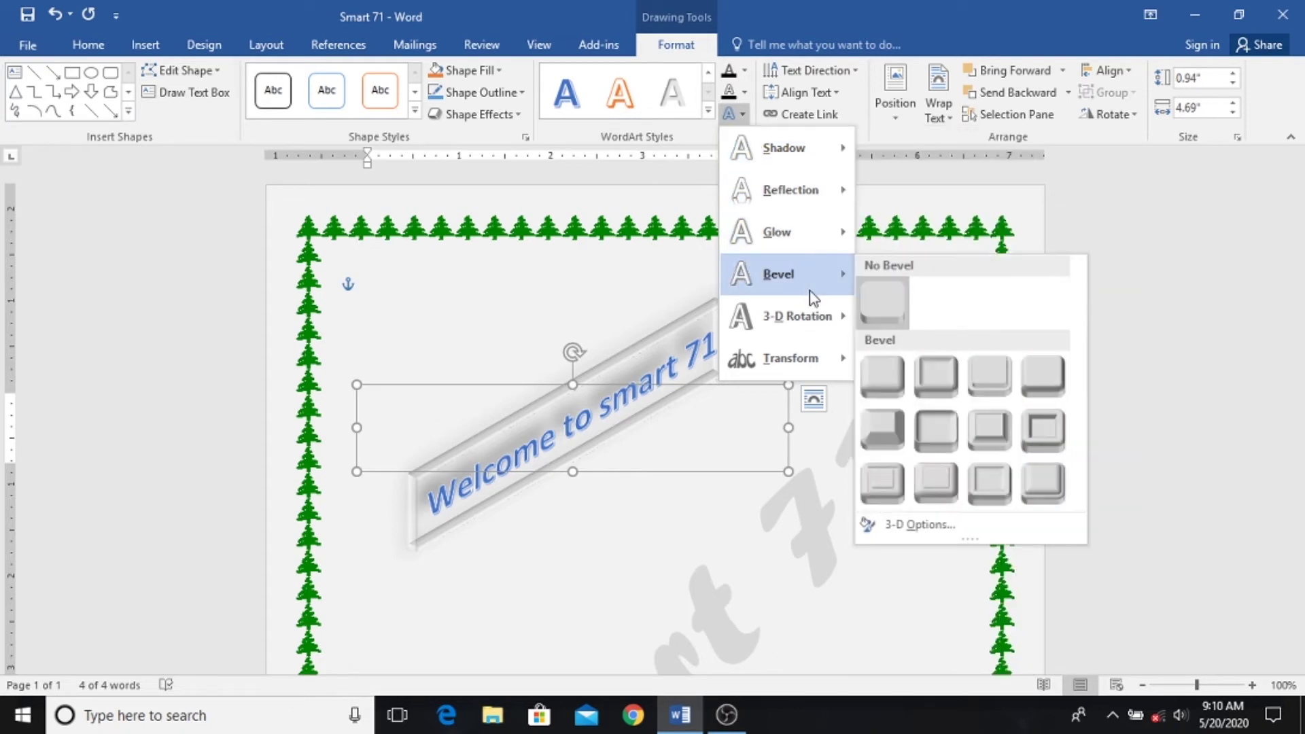
{"action": "mouse_move", "coordinate": [790, 358]}
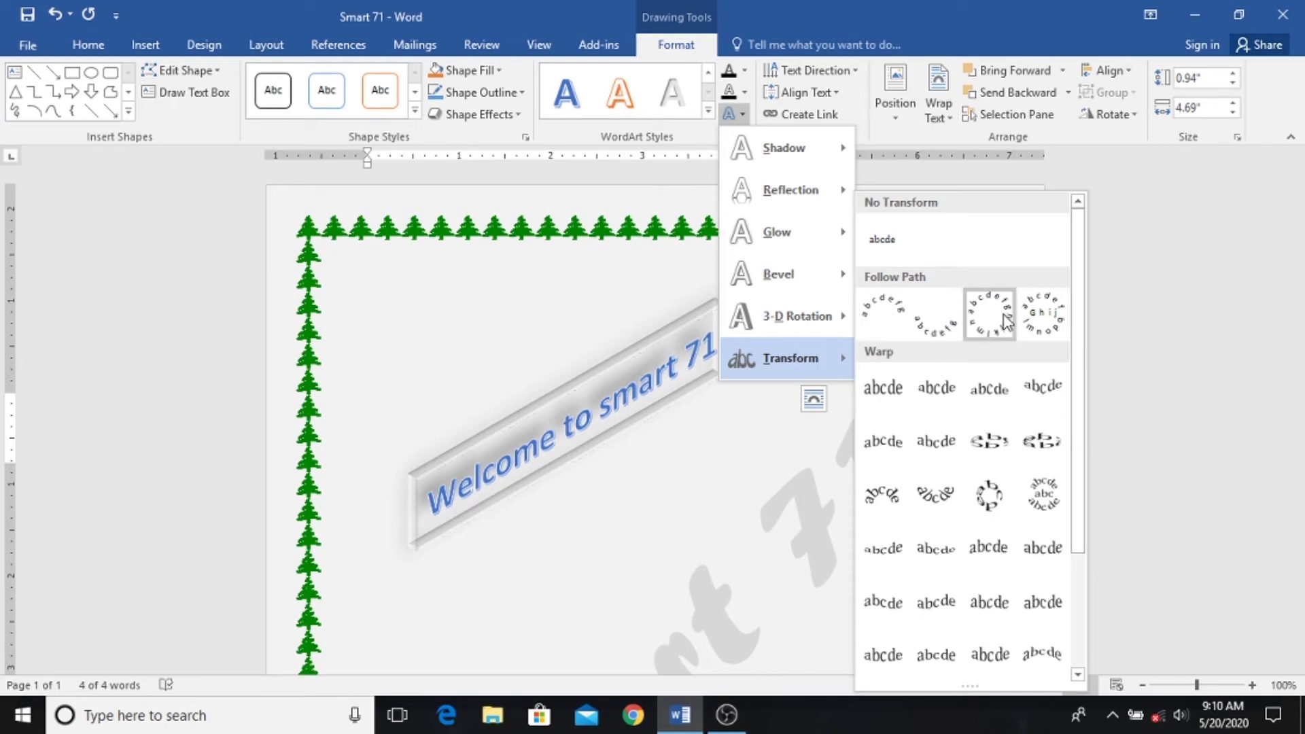
Step: Apply the Arch transform so the welcome WordArt text follows an arched path
{"action": "scroll", "coordinate": [961, 418], "scroll_direction": "down", "scroll_amount": 3}
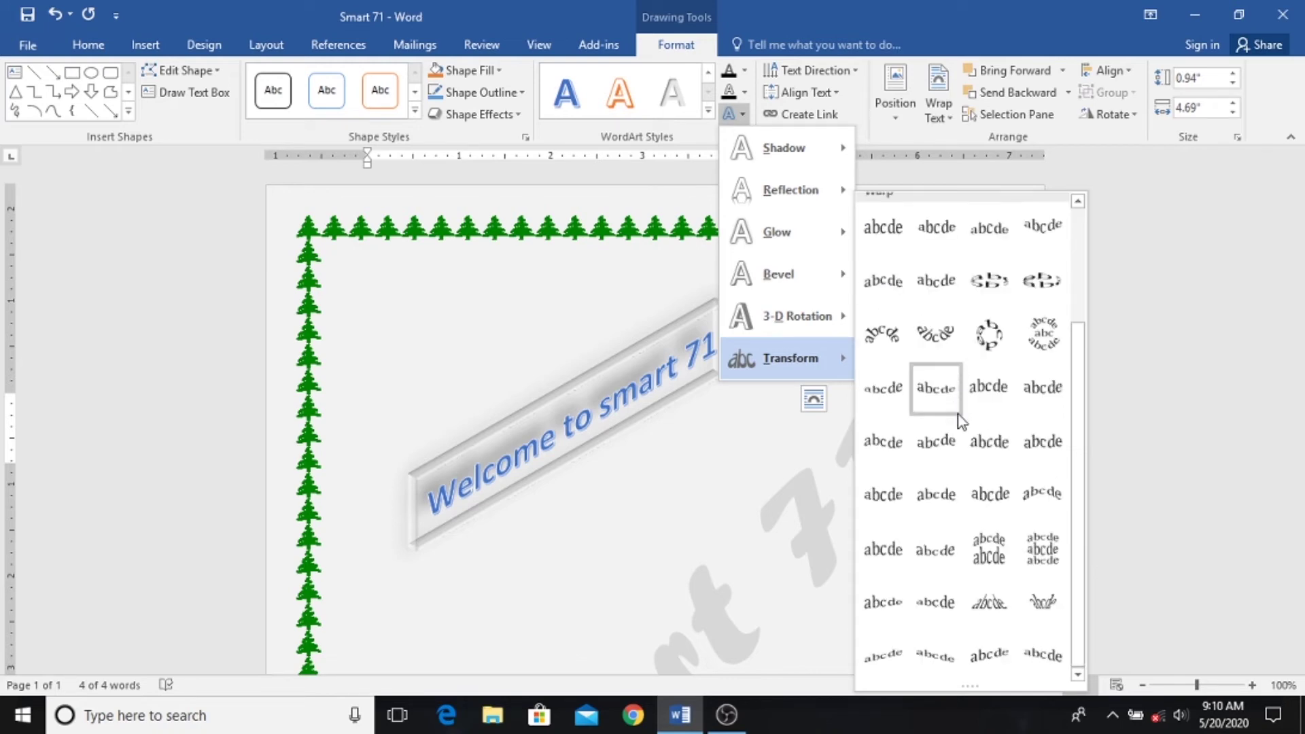
{"action": "scroll", "coordinate": [960, 420], "scroll_direction": "up", "scroll_amount": 3}
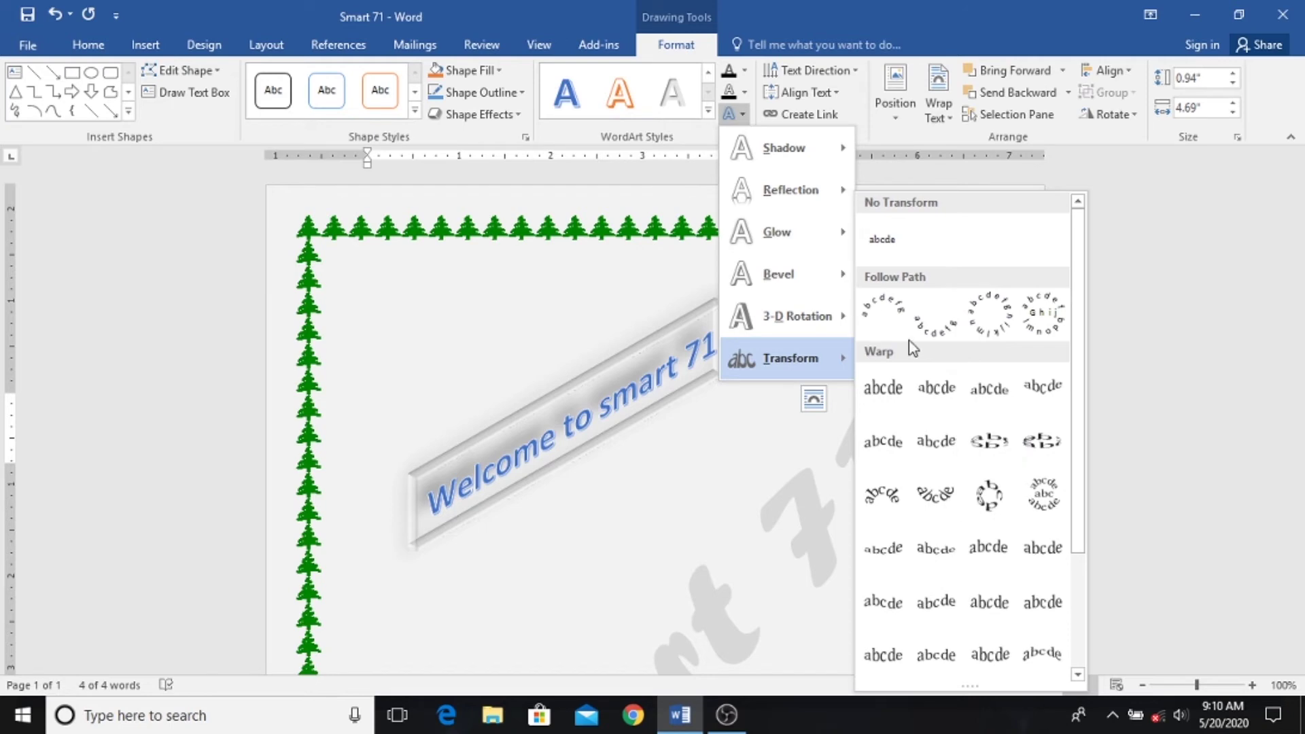
{"action": "left_click", "coordinate": [896, 311]}
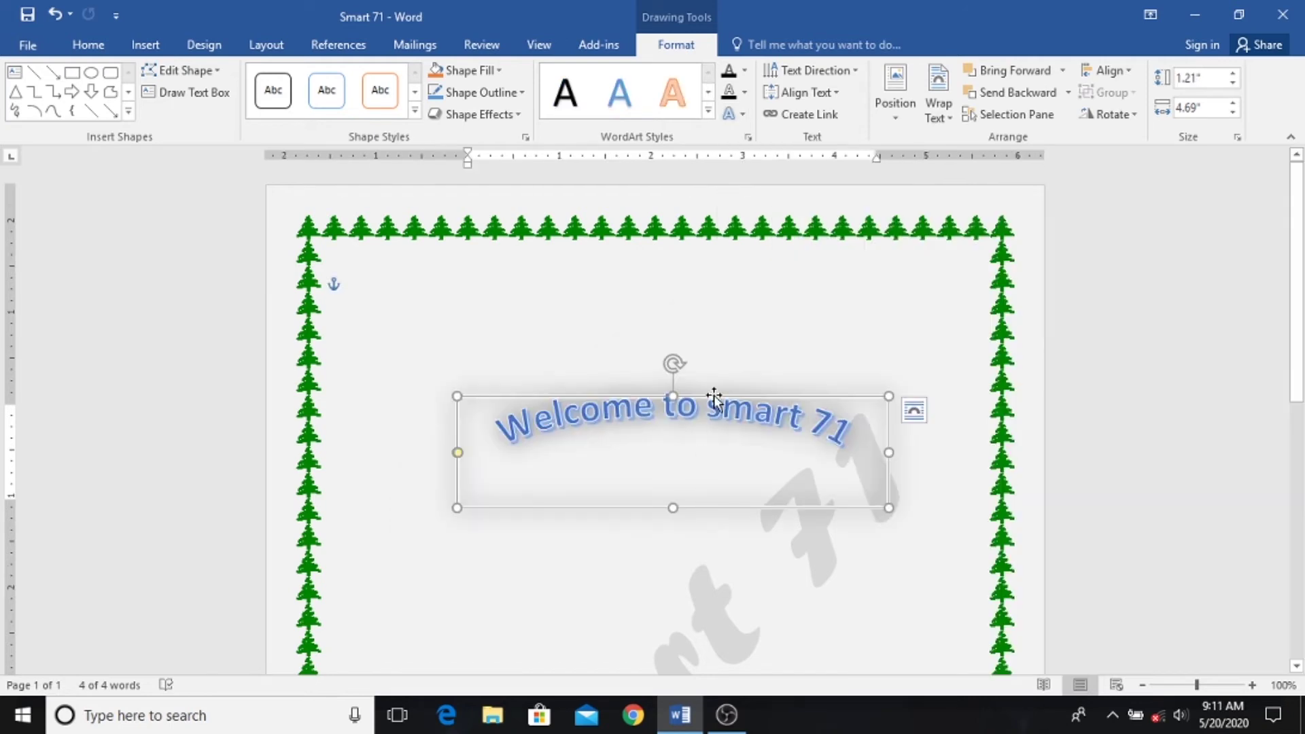
Step: Resize the arched WordArt box to 5.07" by 2.88" with a wider, flatter arch below the border
{"action": "left_click_drag", "start_coordinate": [708, 410], "coordinate": [706, 299]}
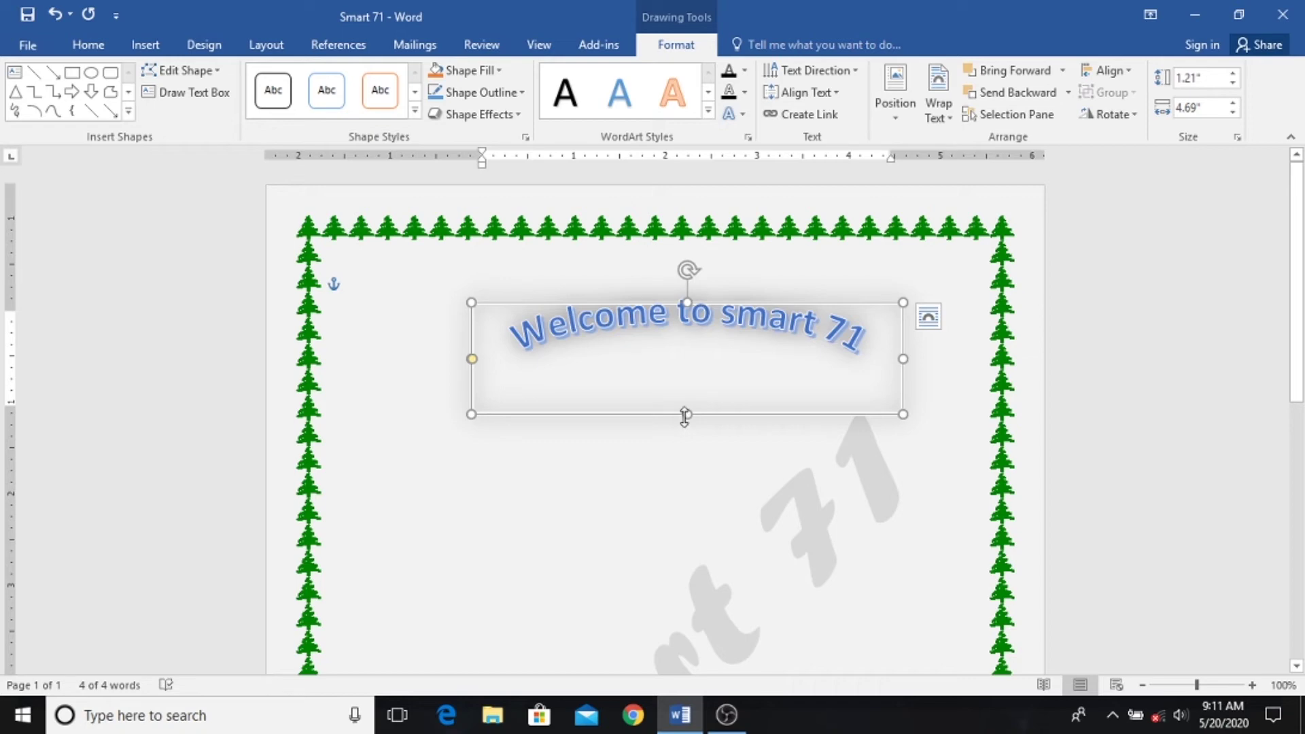
{"action": "left_click_drag", "start_coordinate": [685, 416], "coordinate": [669, 622]}
{"action": "left_click_drag", "start_coordinate": [903, 460], "coordinate": [1018, 461]}
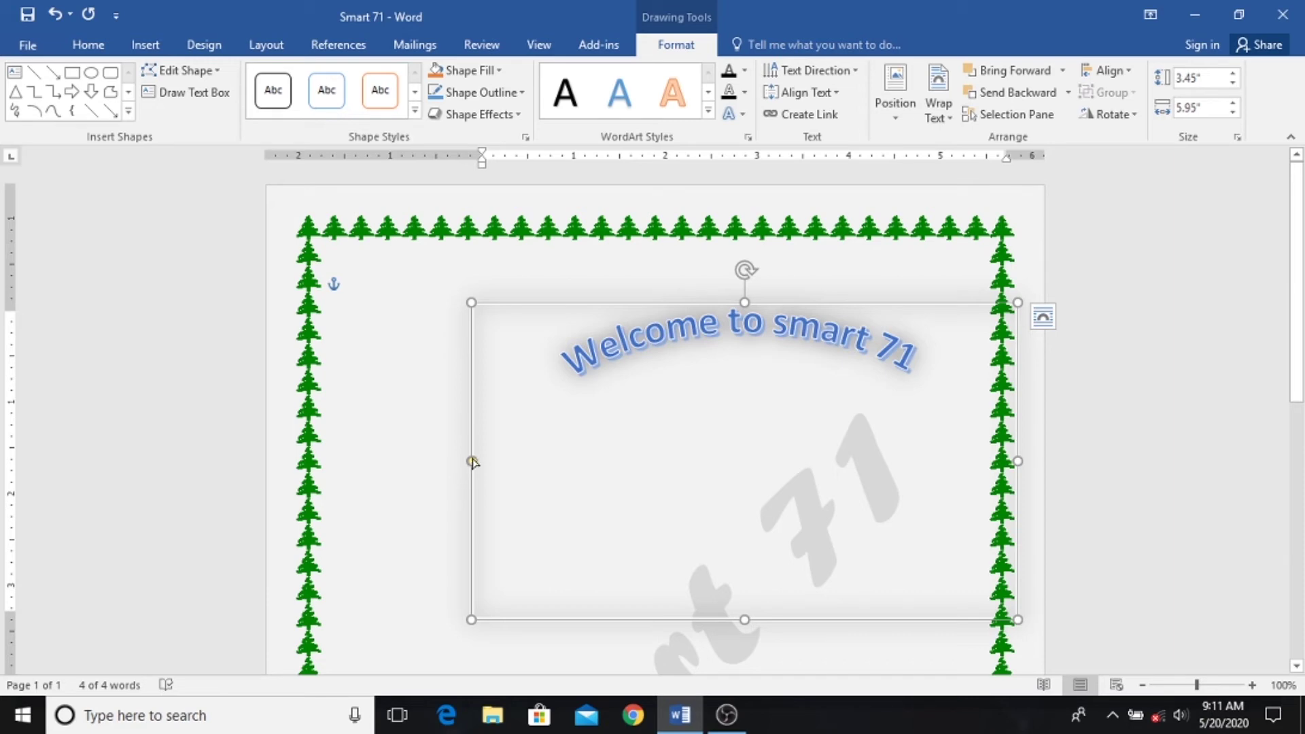
{"action": "left_click_drag", "start_coordinate": [472, 462], "coordinate": [467, 448]}
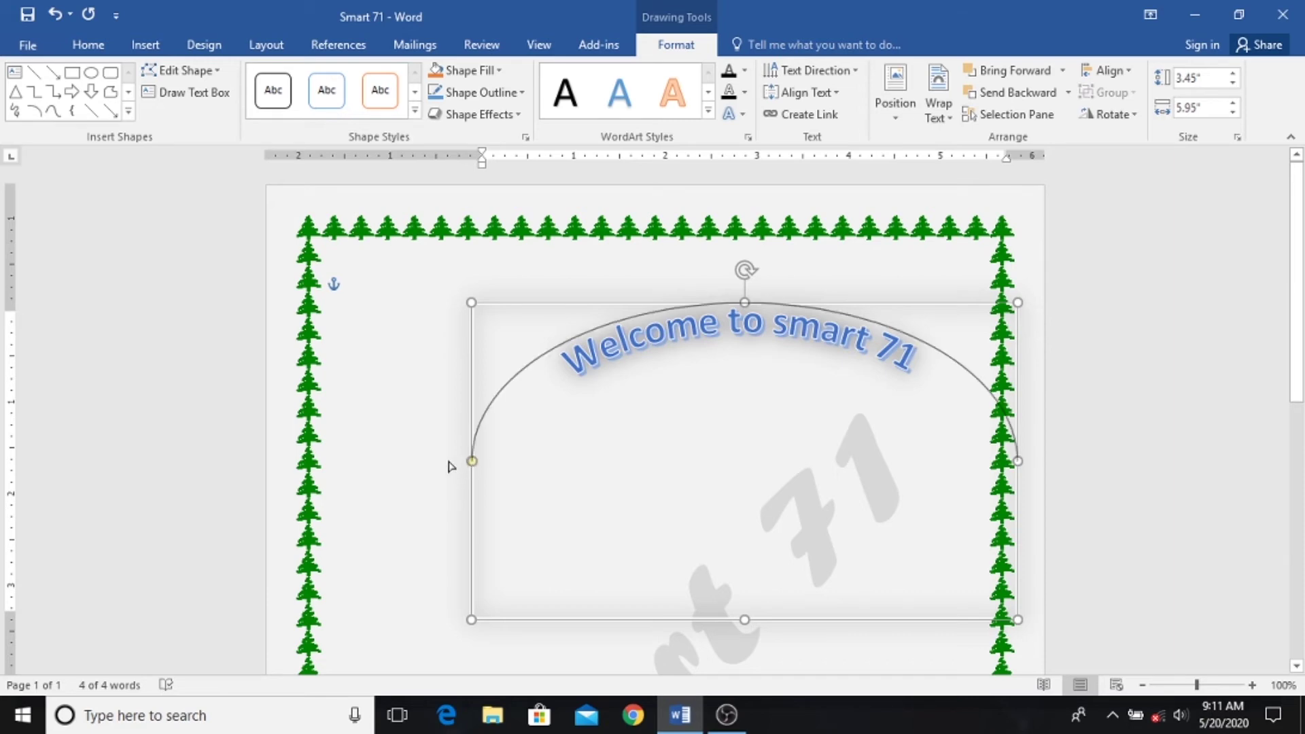
{"action": "left_click_drag", "start_coordinate": [741, 643], "coordinate": [743, 563]}
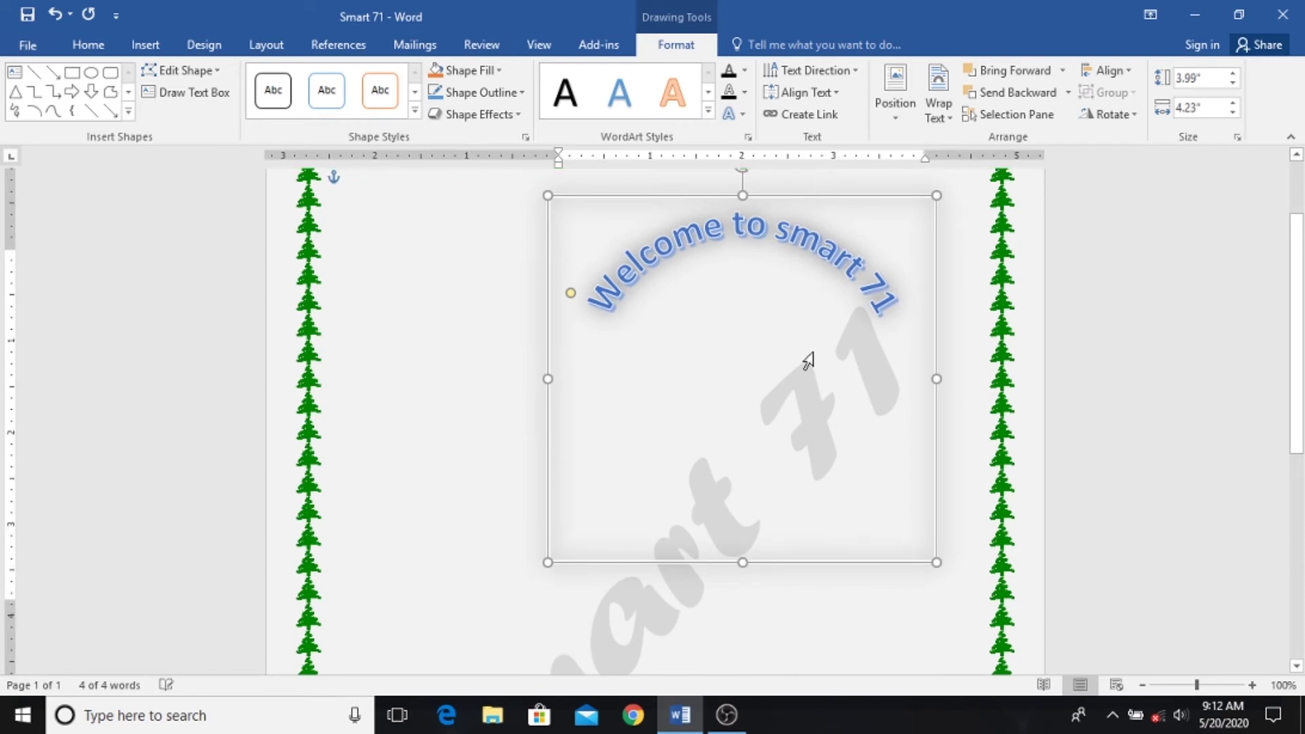
{"action": "scroll", "coordinate": [807, 361], "scroll_direction": "up", "scroll_amount": 3}
{"action": "left_click_drag", "start_coordinate": [814, 303], "coordinate": [710, 275]}
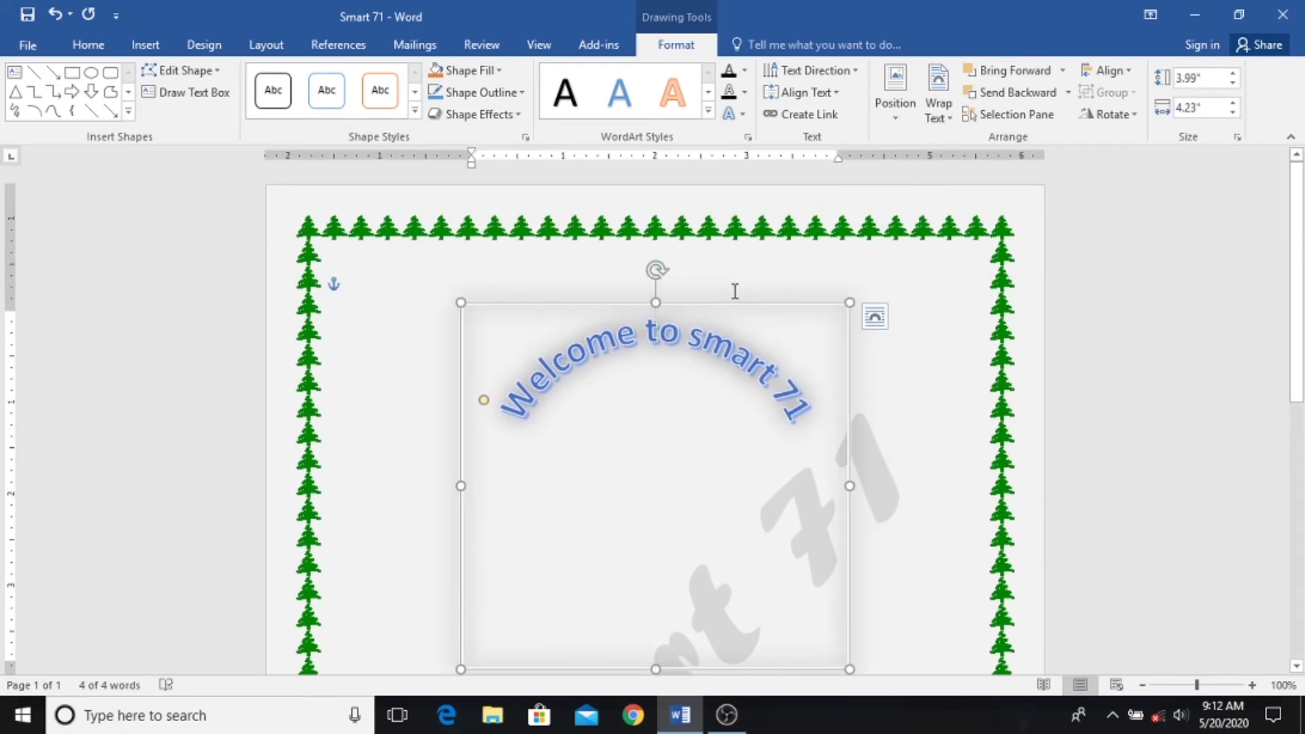
{"action": "key", "text": "ctrl+y"}
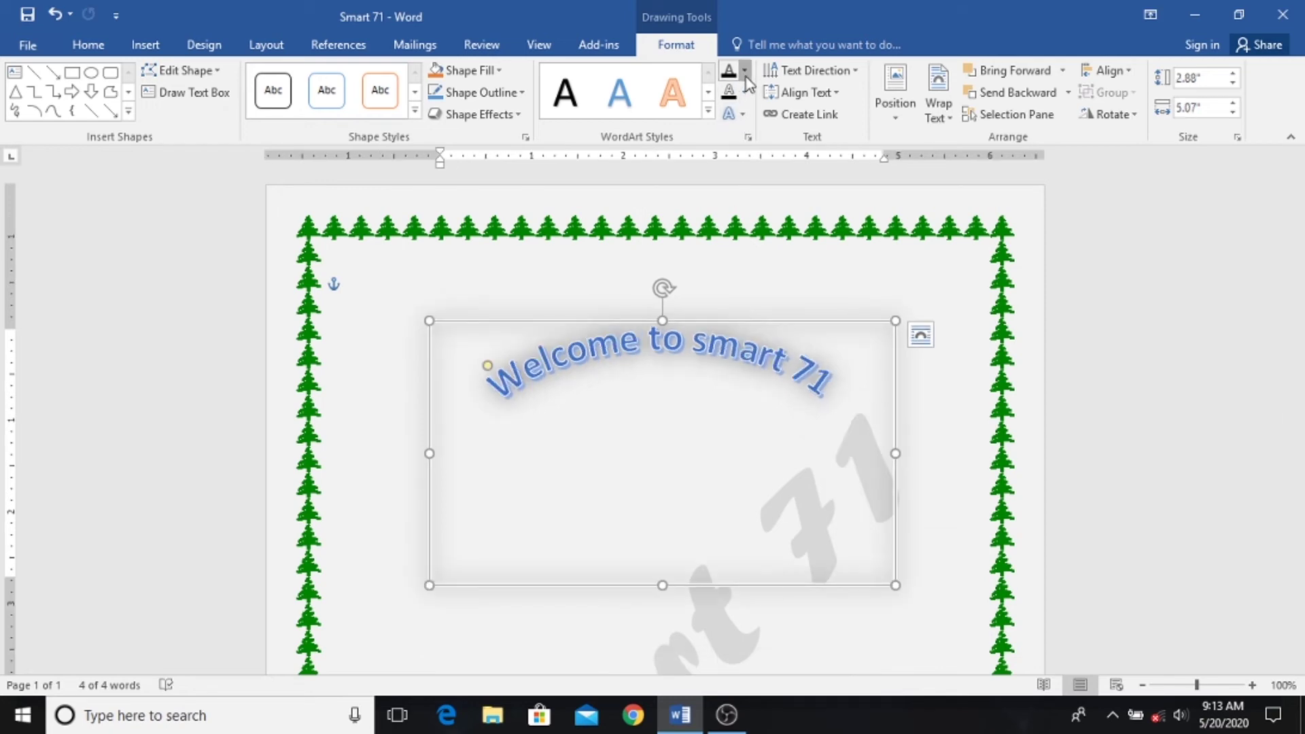
Step: Fill the arched WordArt letters with red, then browse outline, shadow and WordArt style options
{"action": "left_click", "coordinate": [746, 73]}
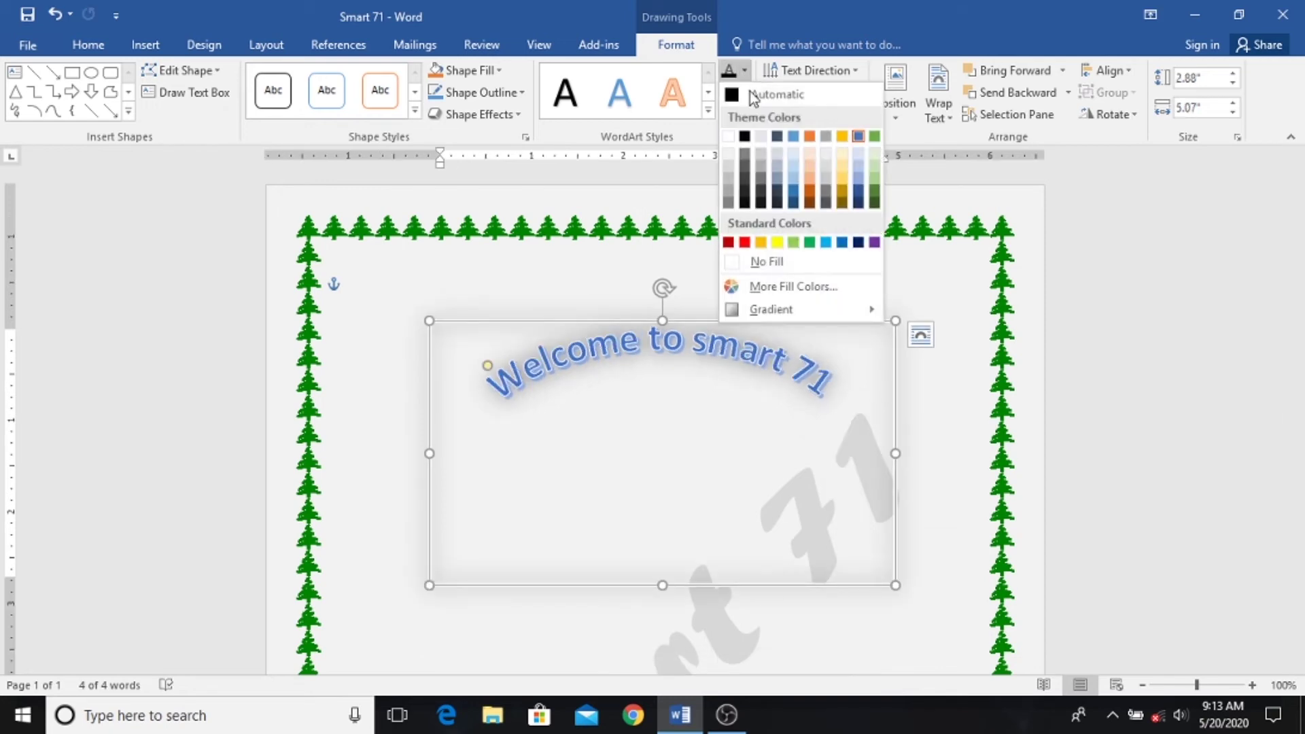
{"action": "left_click", "coordinate": [745, 242]}
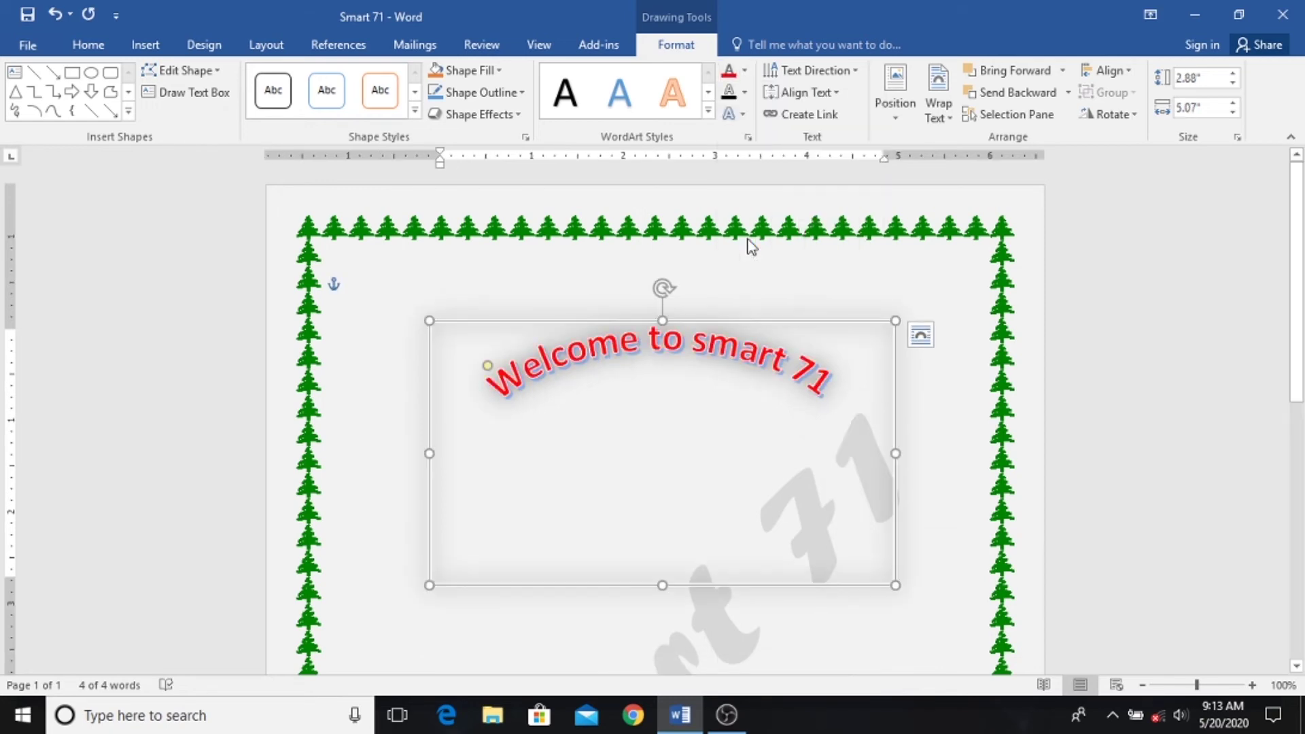
{"action": "left_click", "coordinate": [746, 95]}
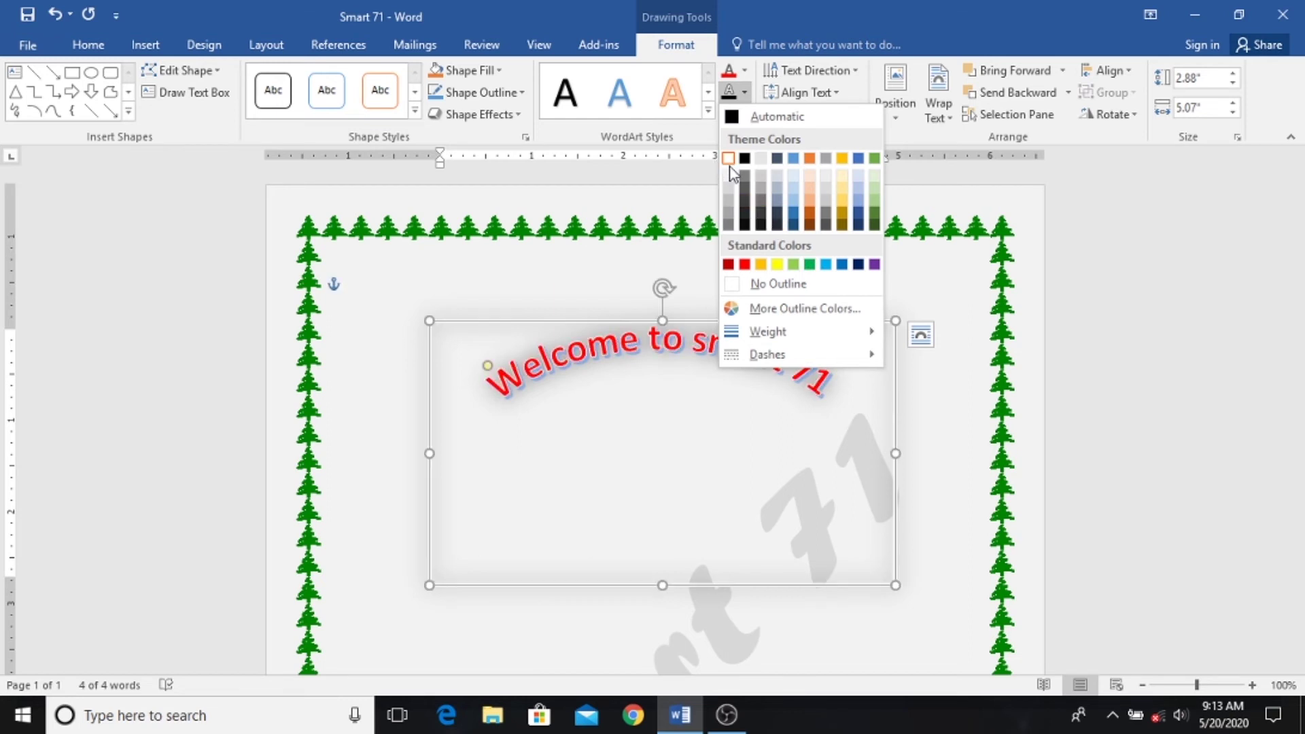
{"action": "left_click", "coordinate": [736, 114]}
{"action": "mouse_move", "coordinate": [785, 148]}
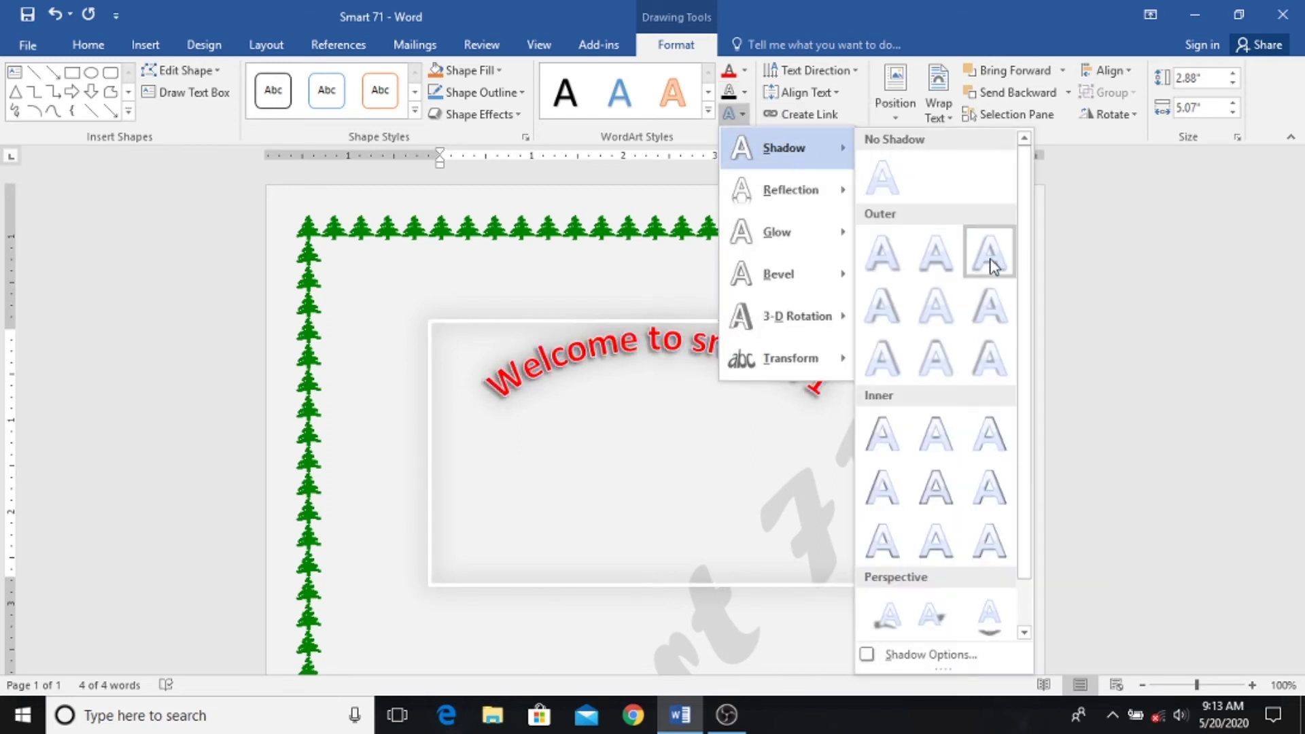
{"action": "left_click", "coordinate": [973, 439]}
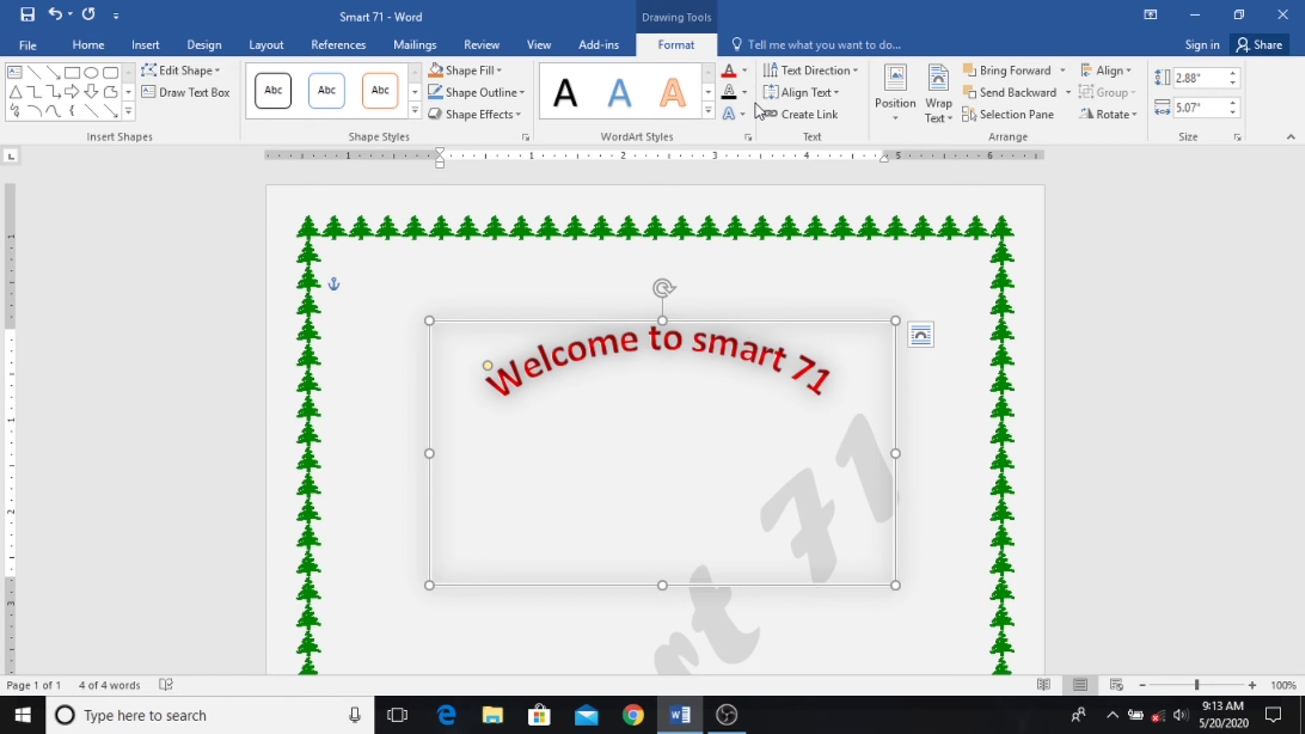
{"action": "left_click", "coordinate": [709, 111]}
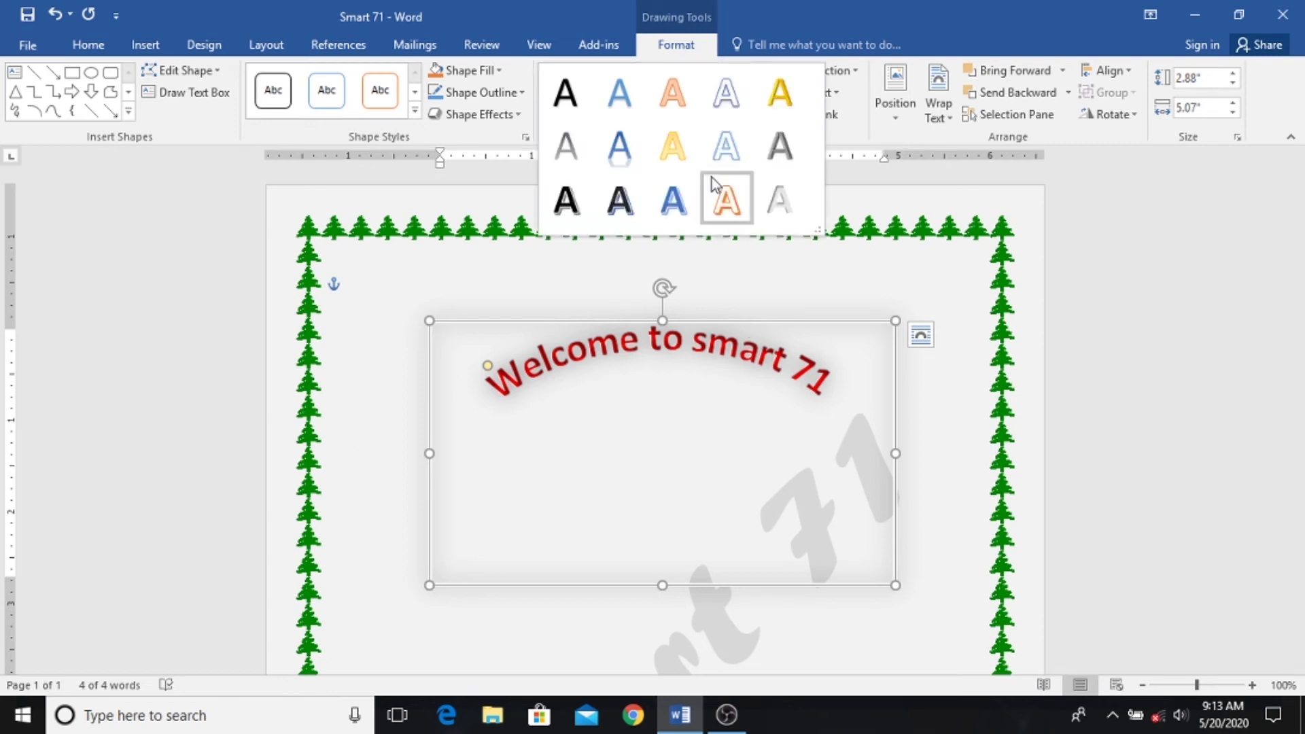
{"action": "left_click", "coordinate": [915, 217]}
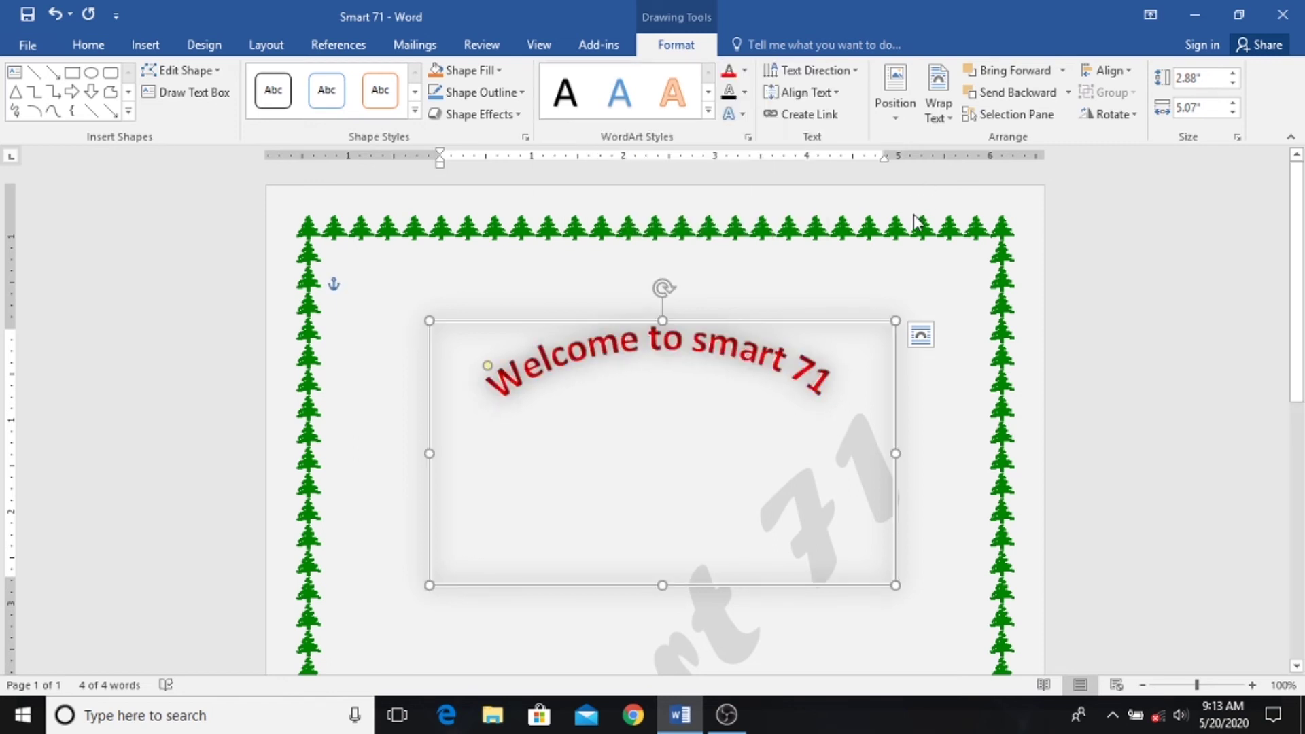
Step: Give the WordArt box a blue gradient shape style
{"action": "left_click", "coordinate": [415, 111]}
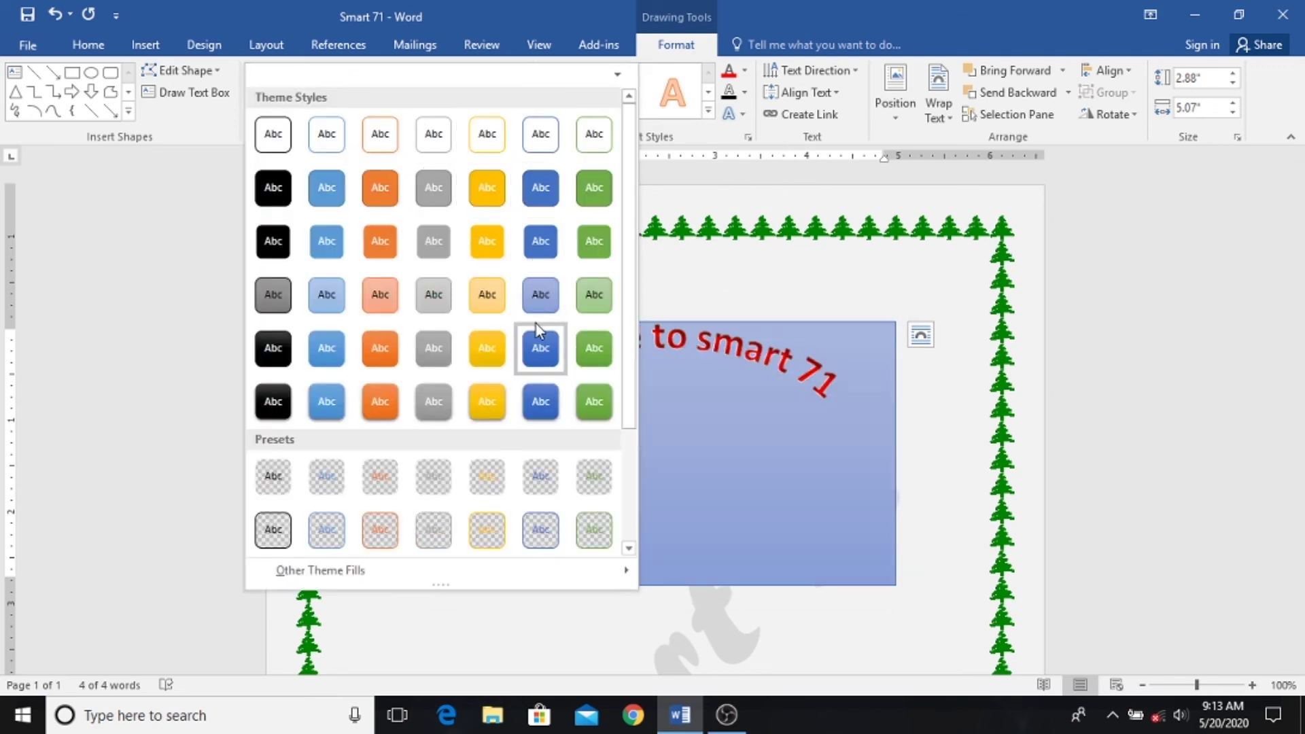
{"action": "left_click", "coordinate": [541, 295]}
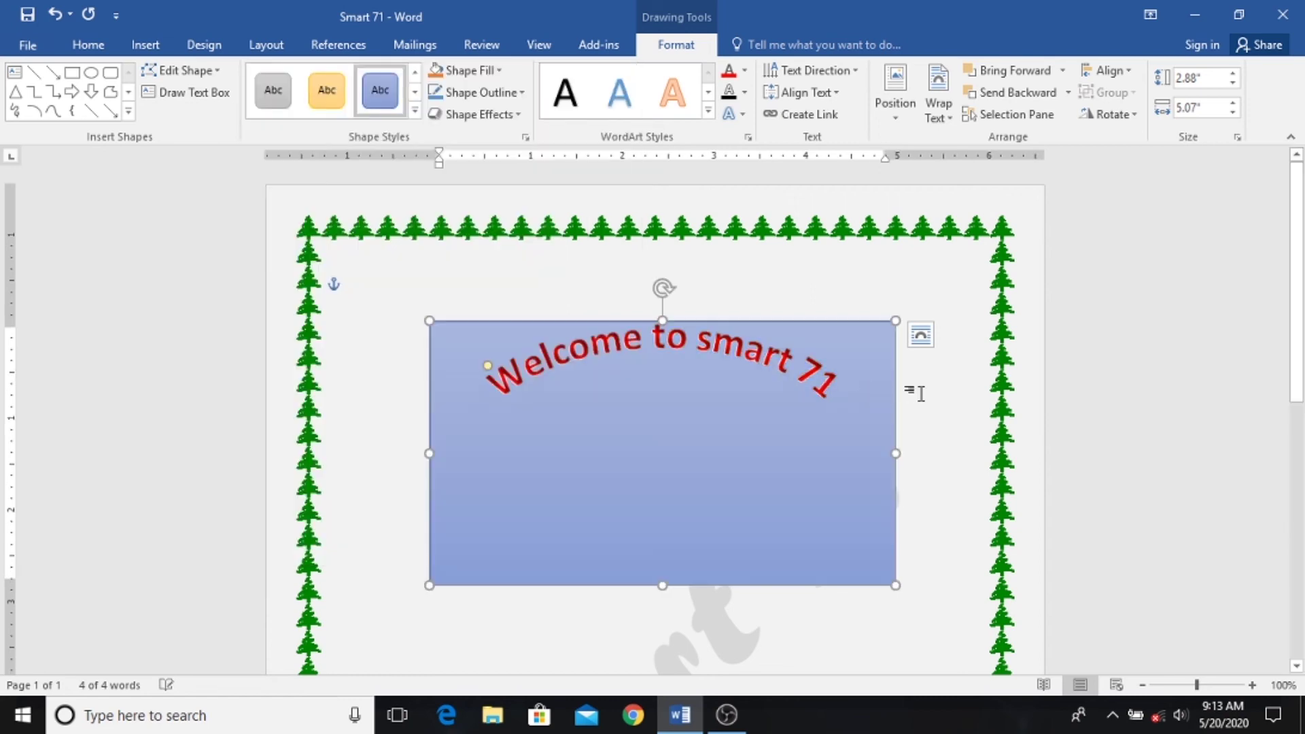
{"action": "left_click", "coordinate": [916, 388]}
{"action": "double_click", "coordinate": [825, 365]}
Step: Change the WordArt box into a pentagon, after first trying a snipped-corner rectangle
{"action": "left_click", "coordinate": [219, 71]}
{"action": "mouse_move", "coordinate": [207, 93]}
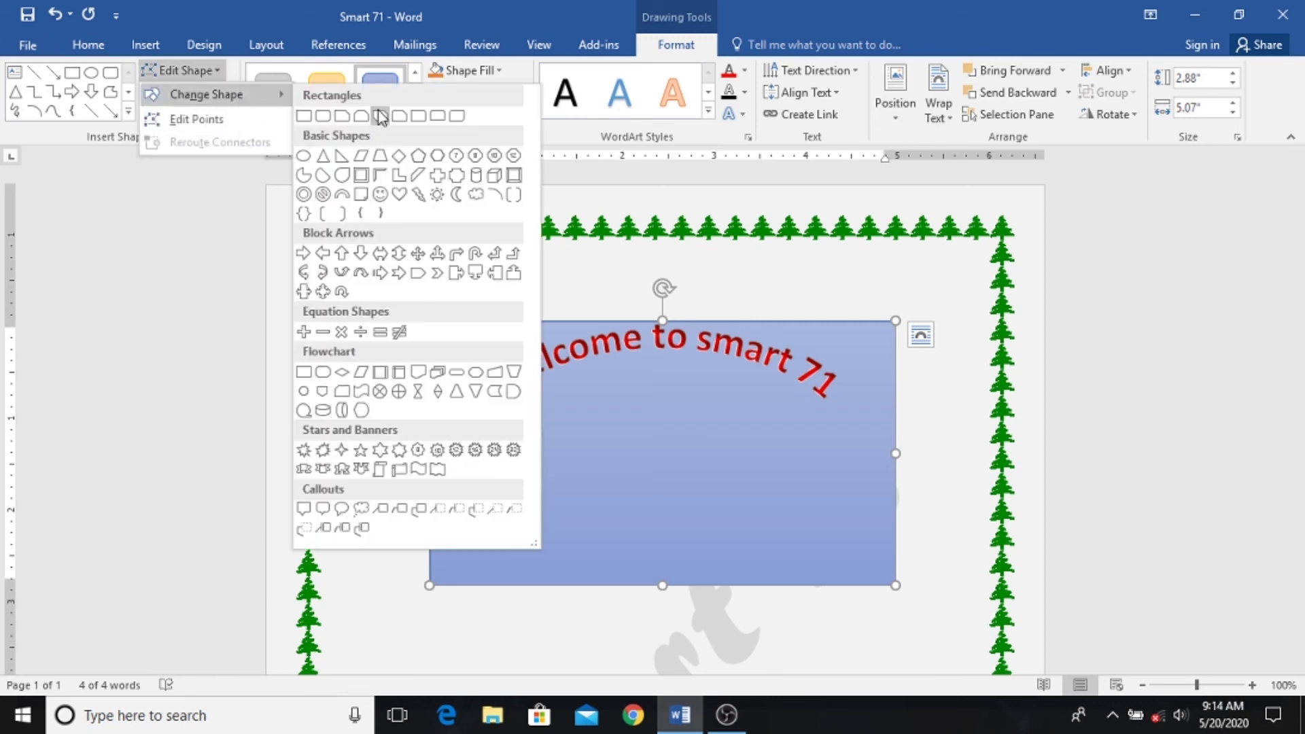
{"action": "left_click", "coordinate": [341, 117]}
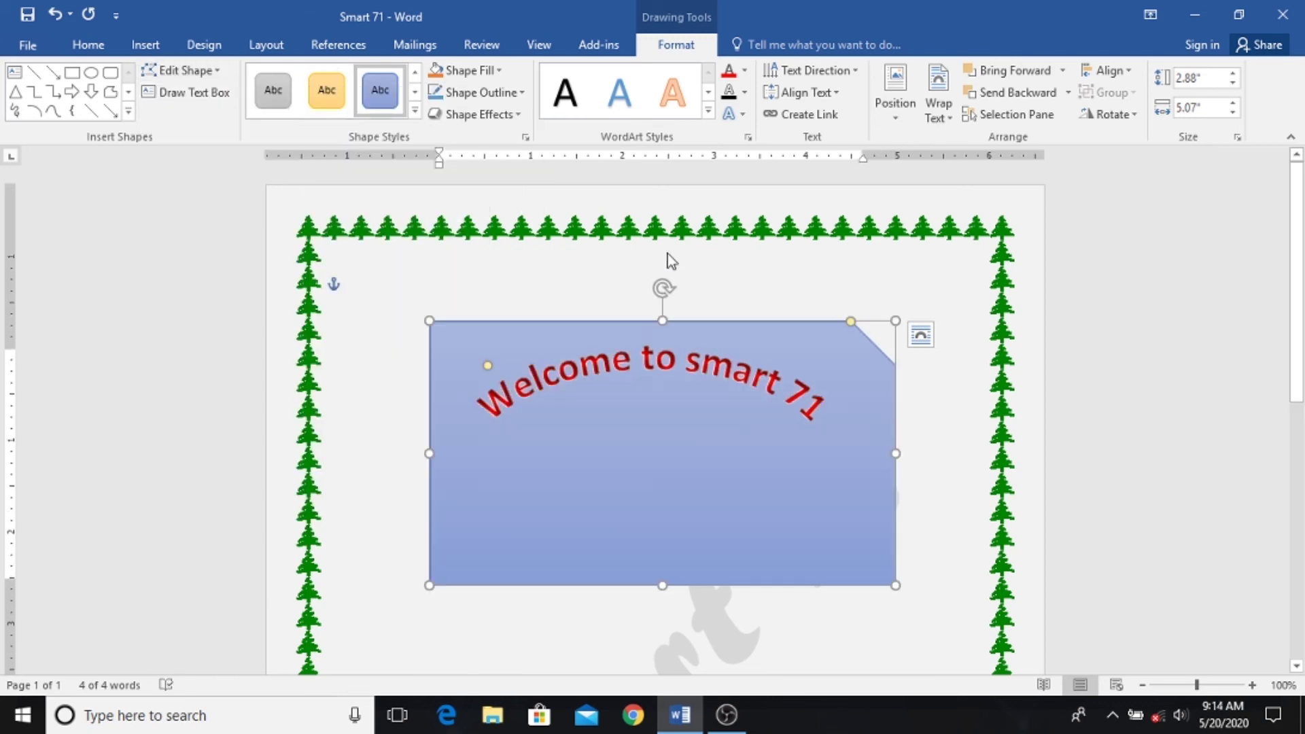
{"action": "left_click", "coordinate": [180, 70]}
{"action": "mouse_move", "coordinate": [207, 94]}
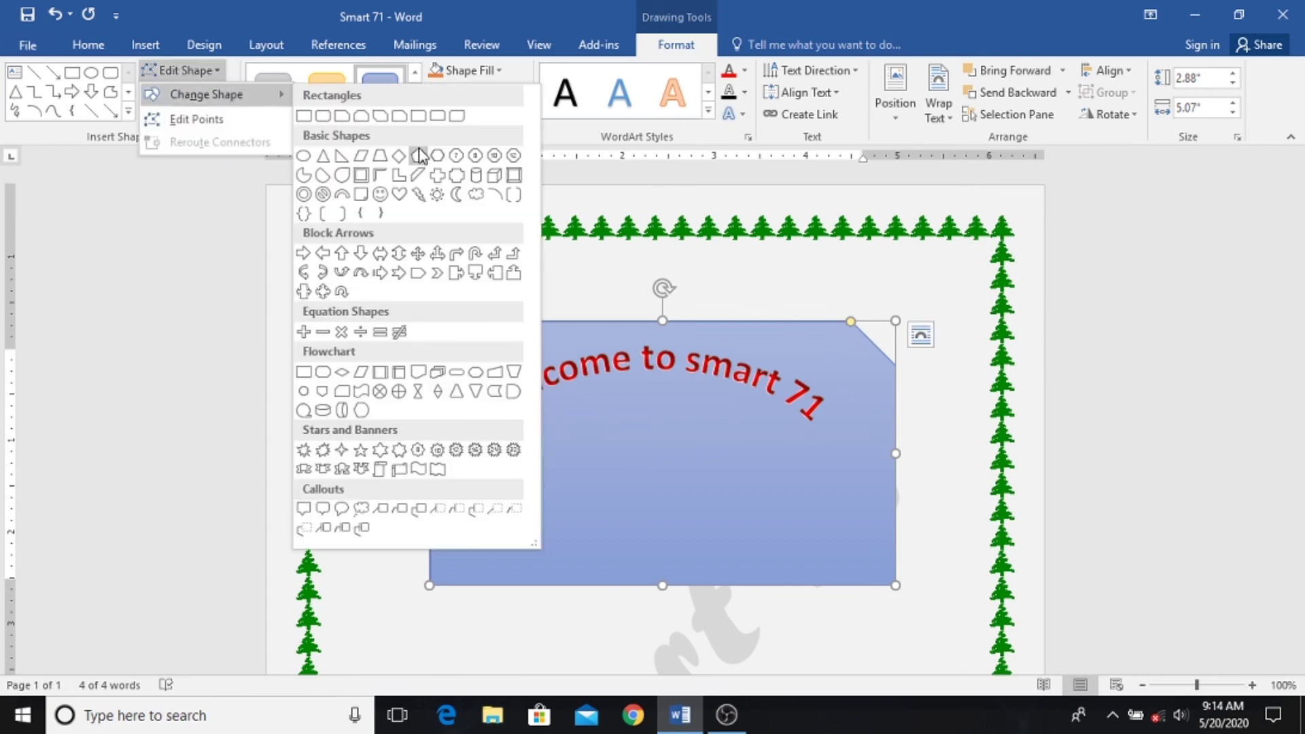
{"action": "left_click", "coordinate": [419, 156]}
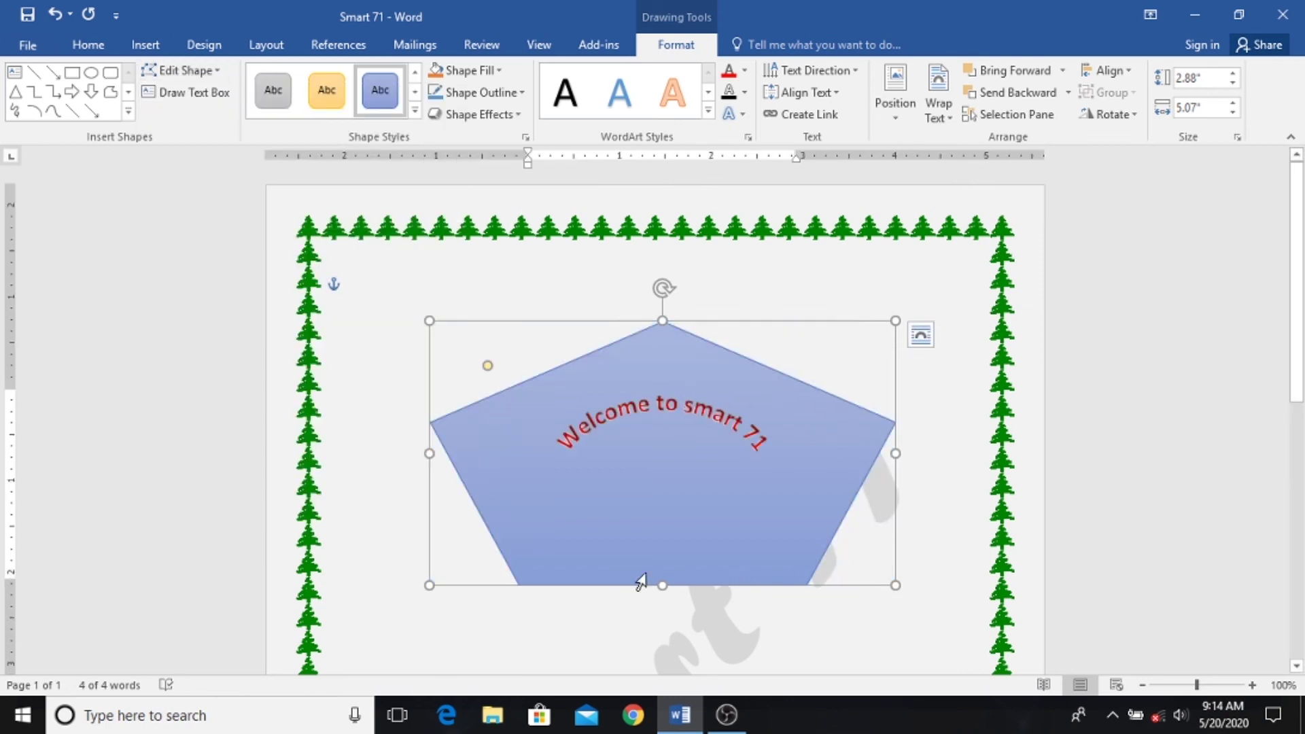